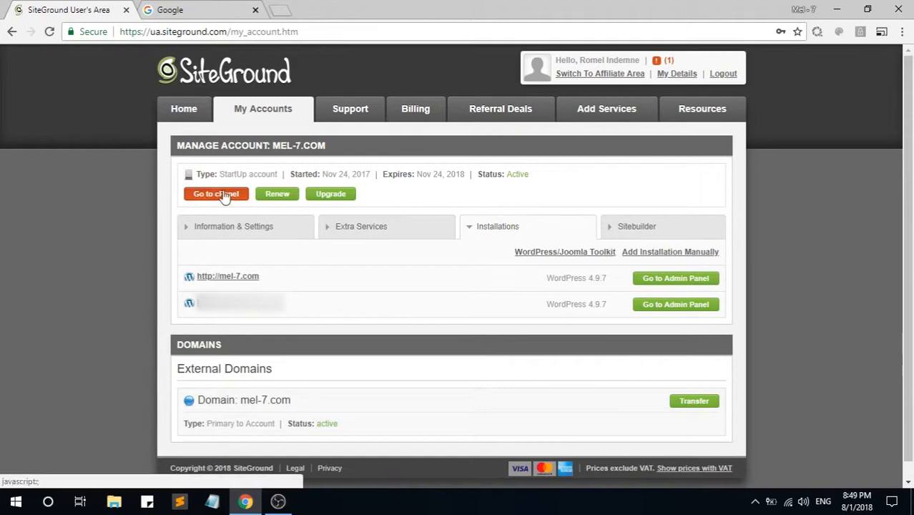
# Step: Enter the mel-7.com cPanel with secure access and go to the Subdomains page
pyautogui.click(218, 195)
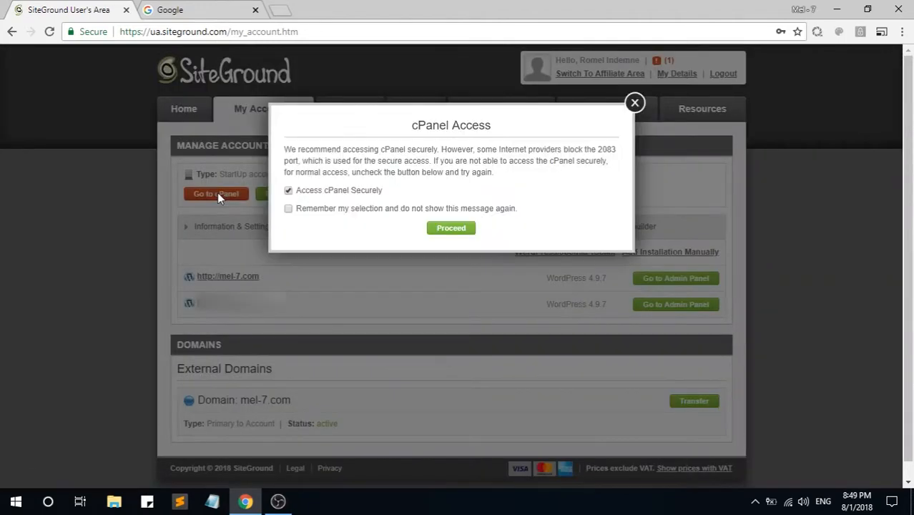
pyautogui.click(450, 229)
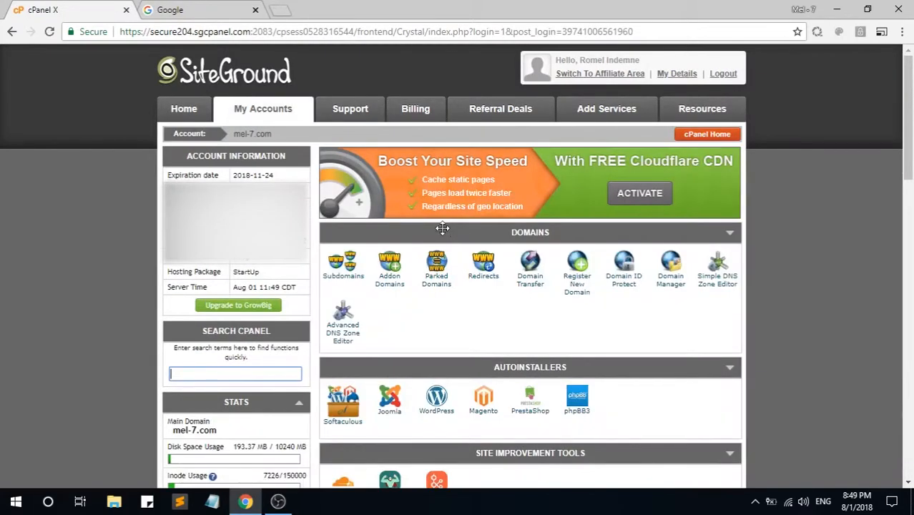
pyautogui.scroll(-1, 442, 229)
pyautogui.scroll(1, 422, 246)
pyautogui.click(347, 280)
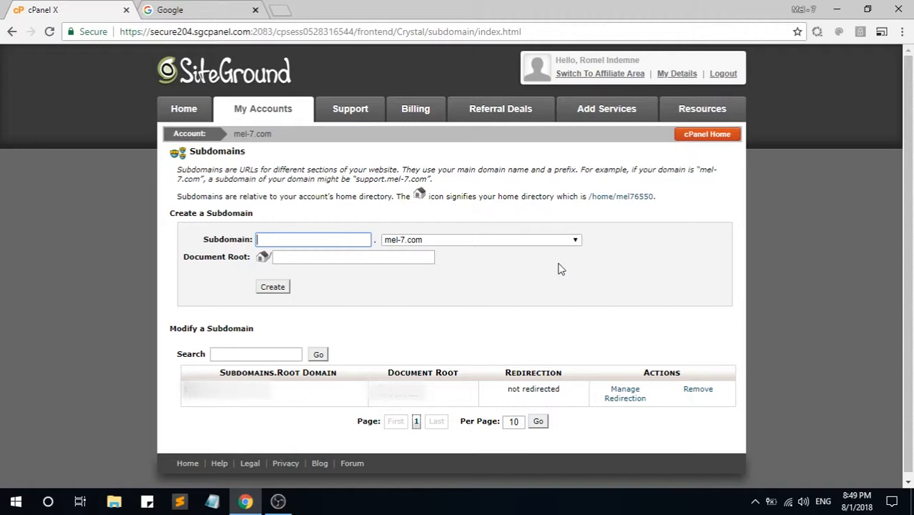
# Step: Create subdomain 'test' with its document root trimmed to /test
pyautogui.write('test')
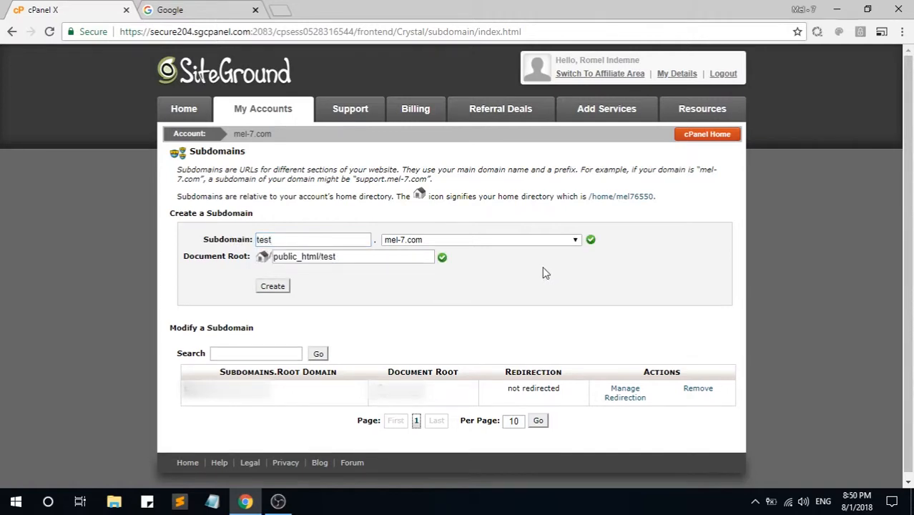
pyautogui.click(304, 258)
pyautogui.doubleClick(314, 257)
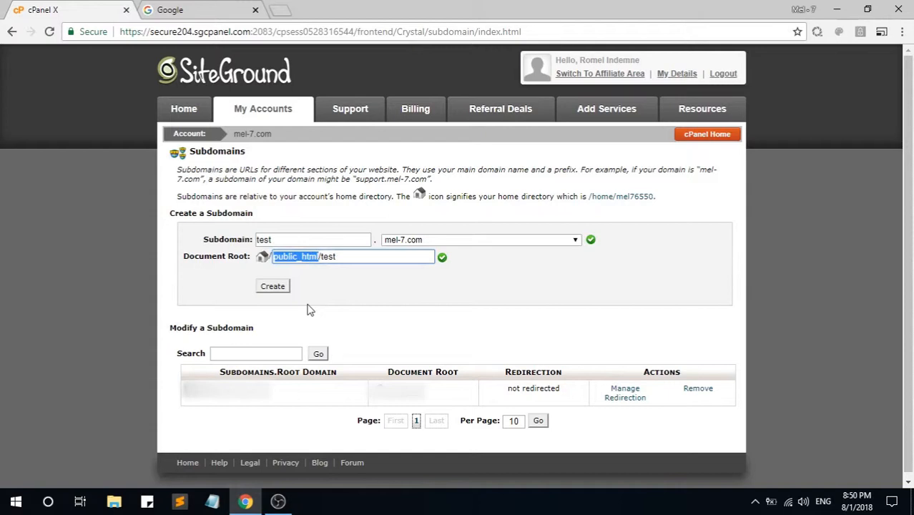
pyautogui.press('BackSpace')
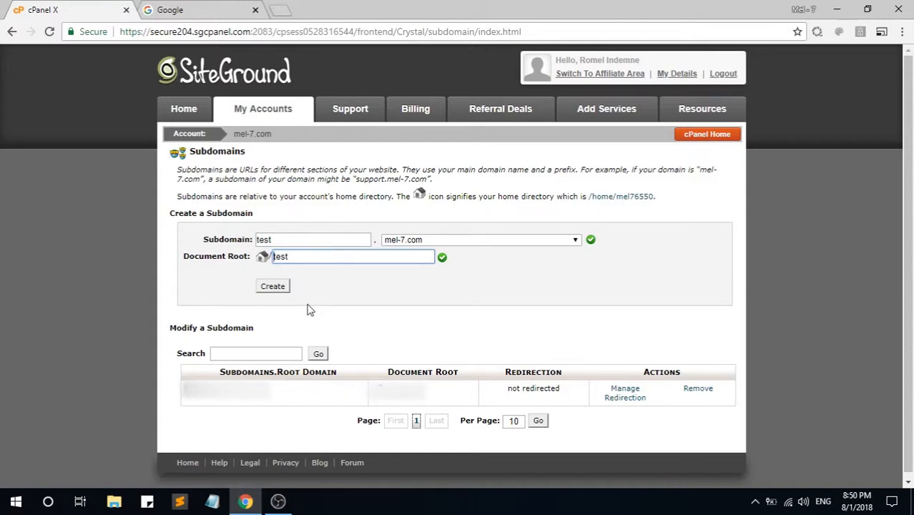
pyautogui.click(310, 309)
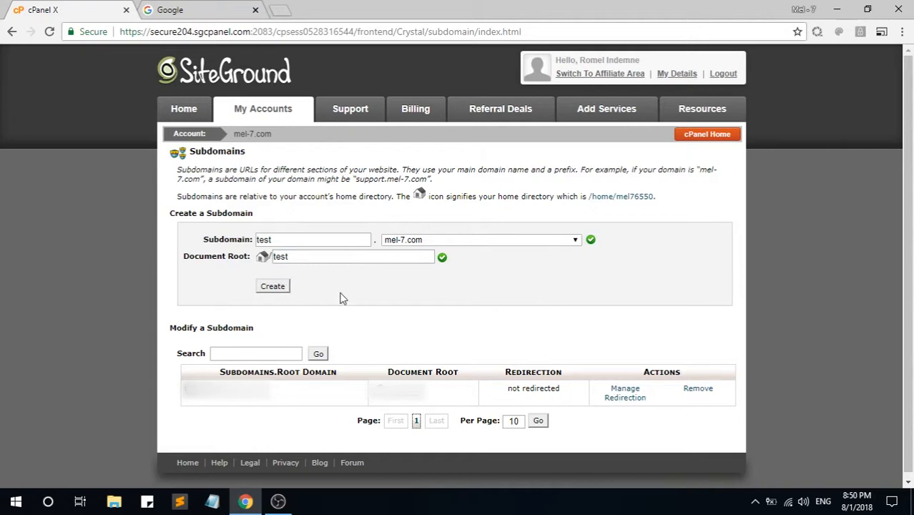
pyautogui.click(274, 290)
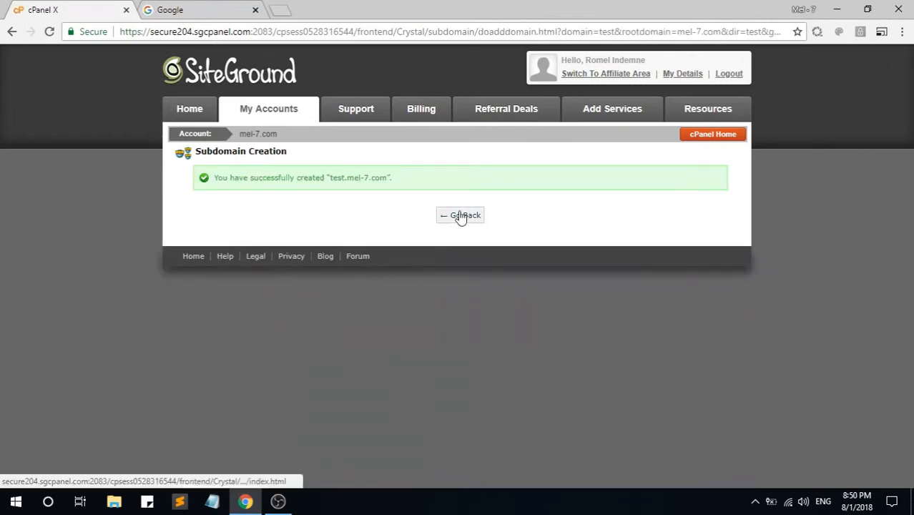
# Step: Check test.mel-7.com in the subdomain list, then return to cPanel home
pyautogui.click(460, 216)
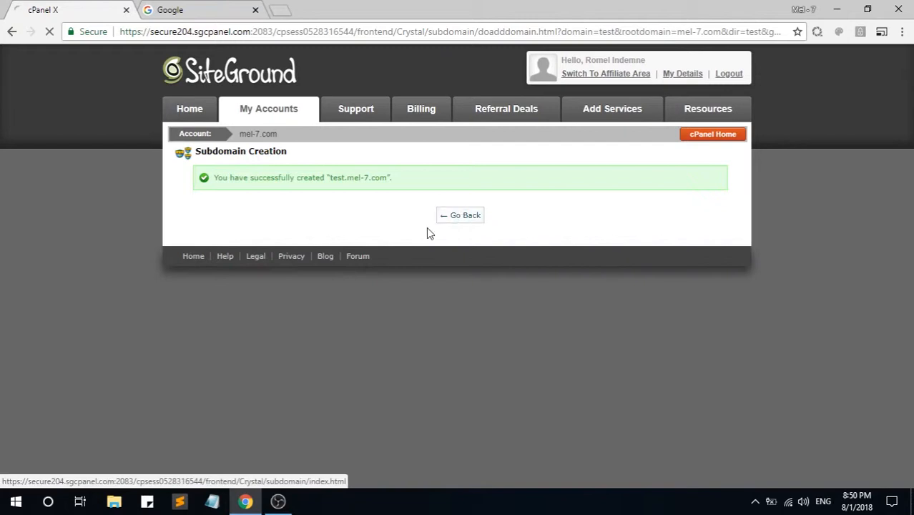
pyautogui.scroll(-1, 327, 305)
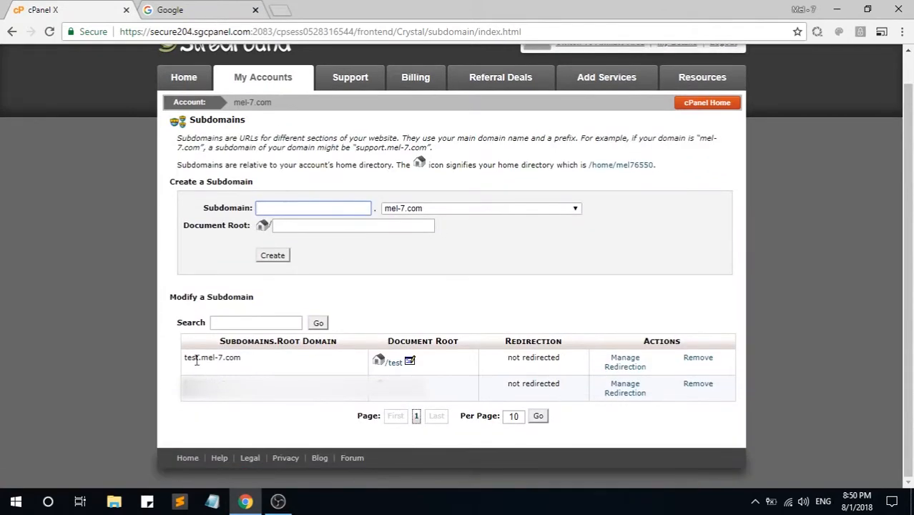
pyautogui.doubleClick(193, 357)
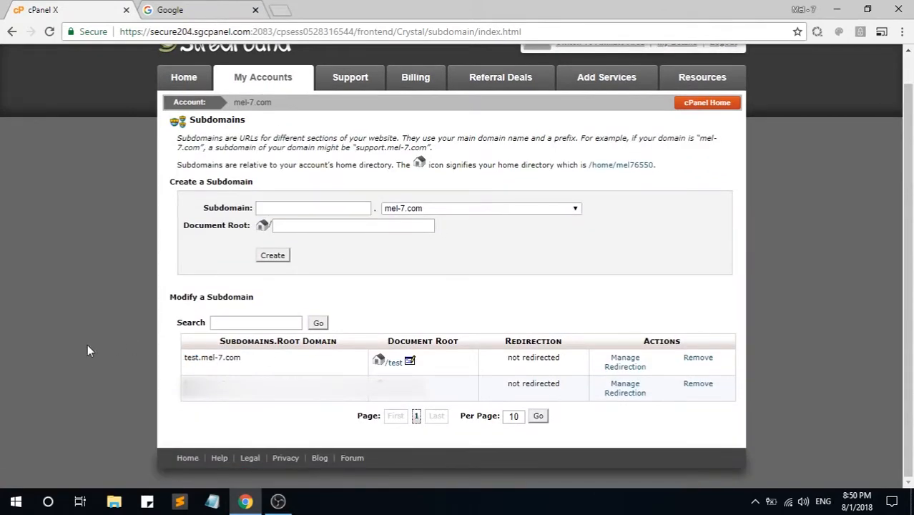
pyautogui.click(692, 105)
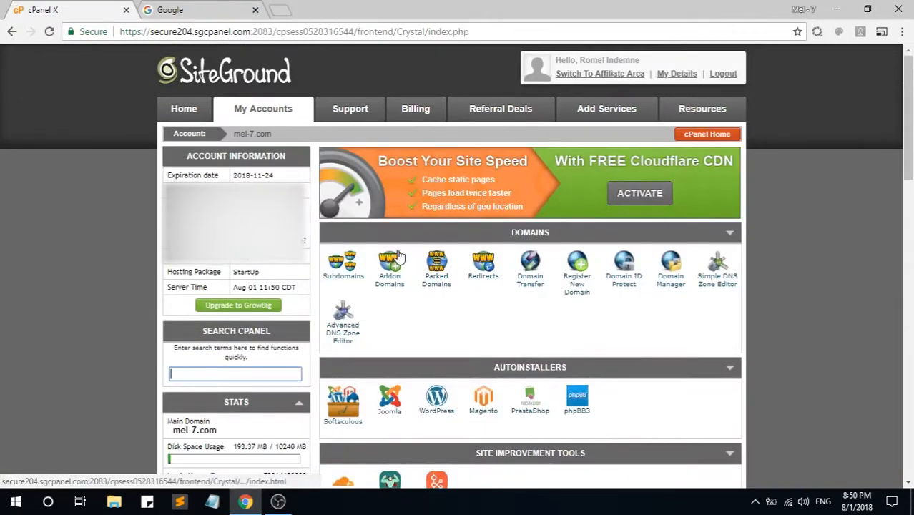
# Step: Open File Manager's home directory and locate the new test folder
pyautogui.scroll(-3, 398, 256)
pyautogui.scroll(-7, 398, 249)
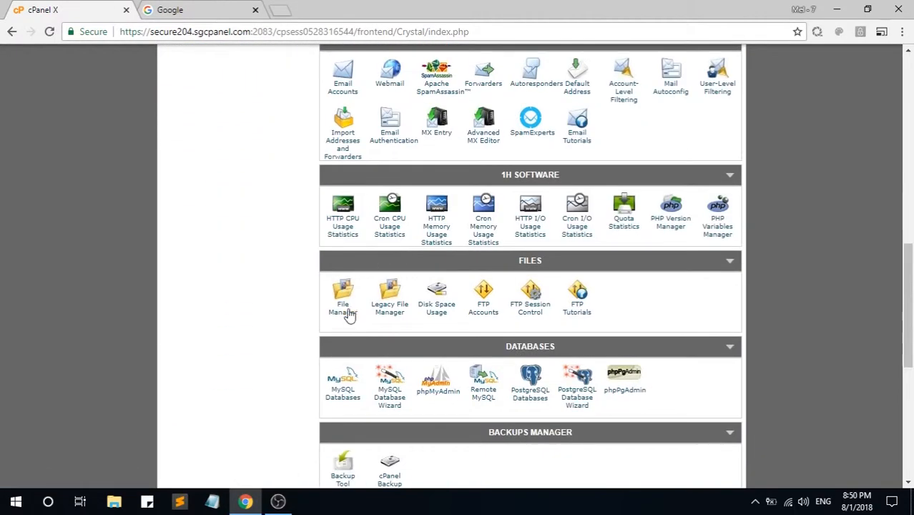
pyautogui.click(344, 315)
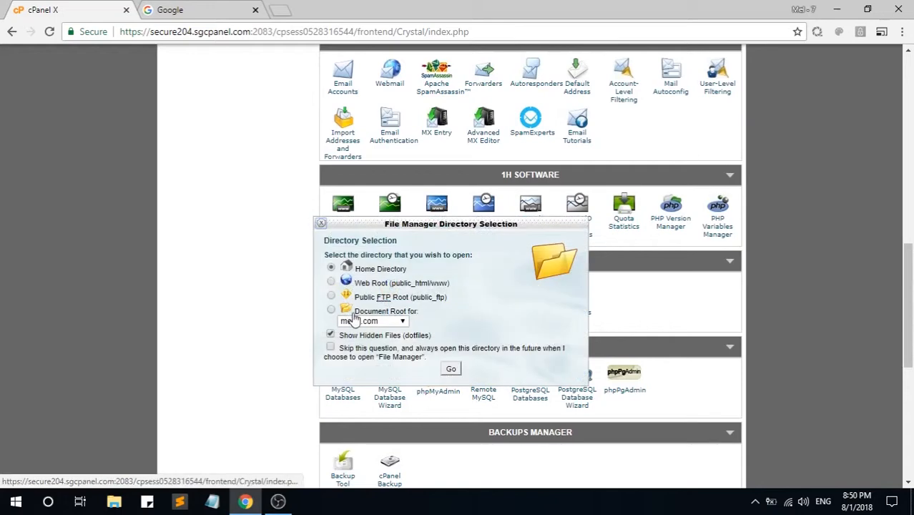
pyautogui.click(453, 369)
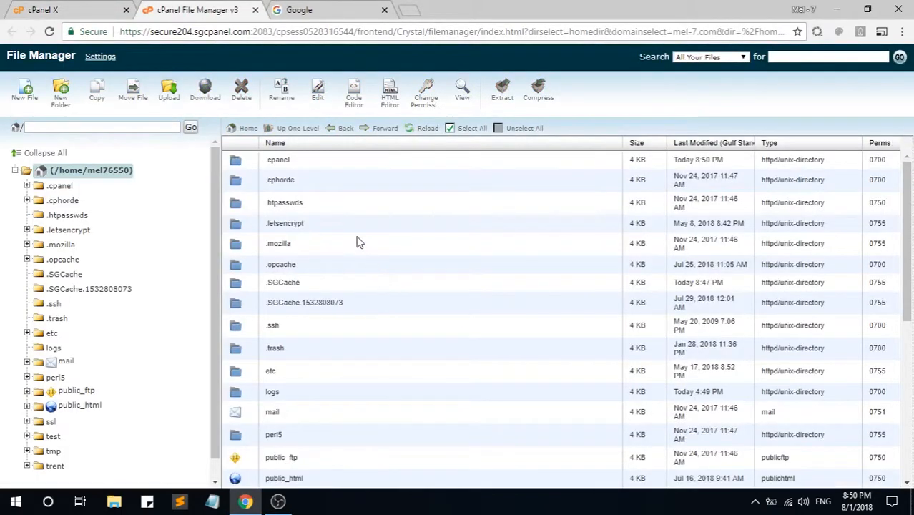
pyautogui.scroll(-2, 284, 252)
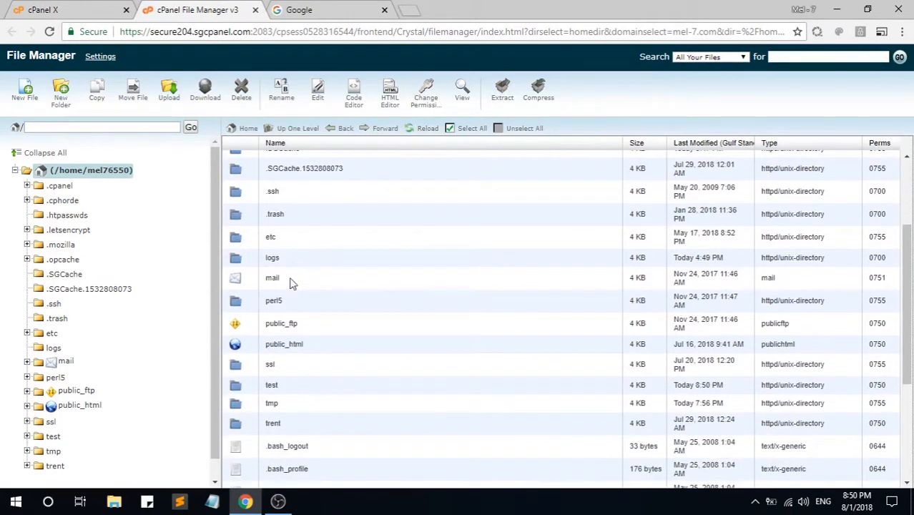
pyautogui.click(282, 387)
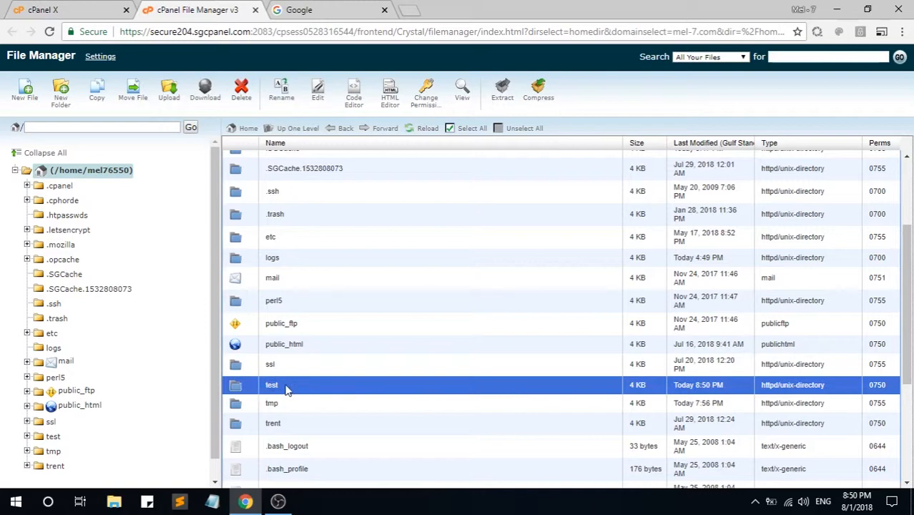
# Step: Back on the cPanel dashboard, go to MySQL Databases
pyautogui.click(64, 11)
pyautogui.scroll(1, 245, 253)
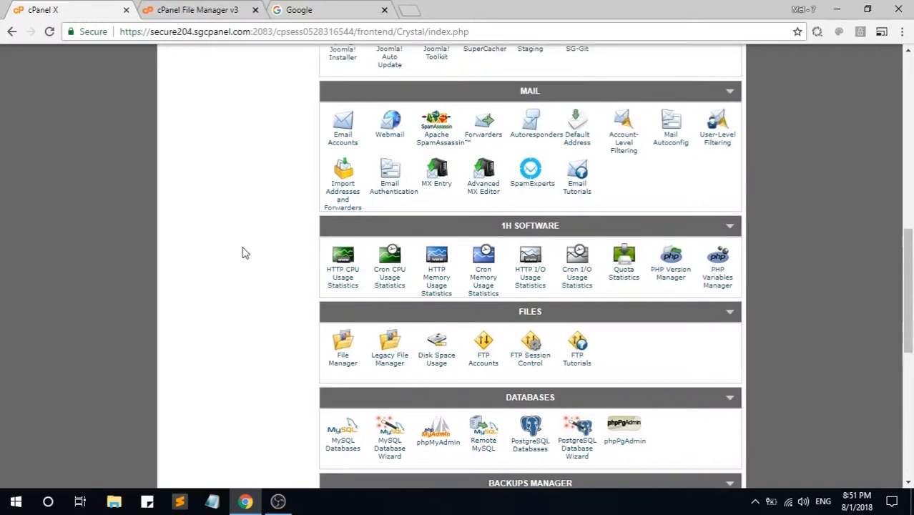
pyautogui.scroll(-2, 241, 252)
pyautogui.scroll(-1, 242, 252)
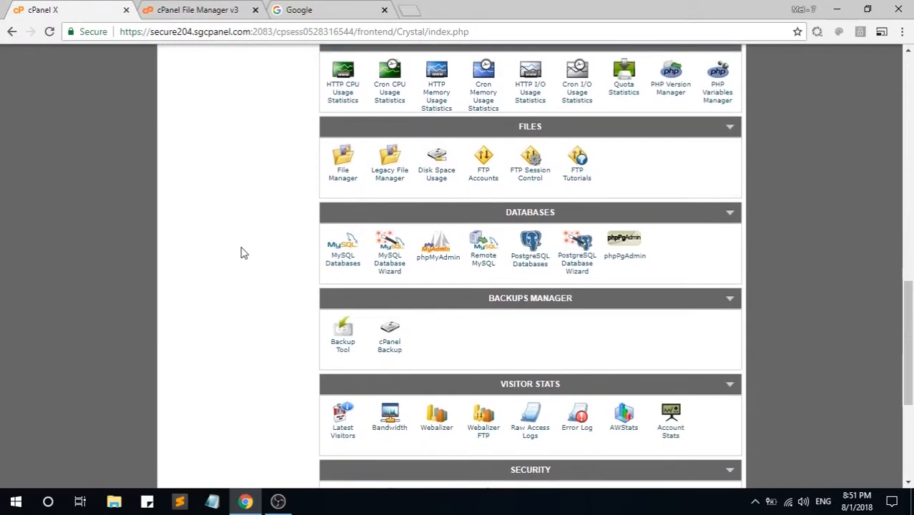
pyautogui.click(347, 263)
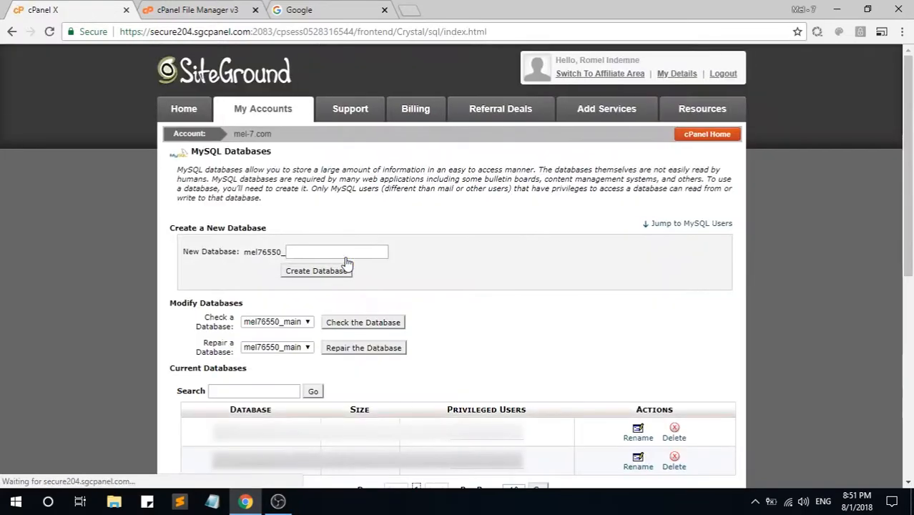
# Step: Create a new database named 'test', producing mel76550_test
pyautogui.click(344, 251)
pyautogui.write('t')
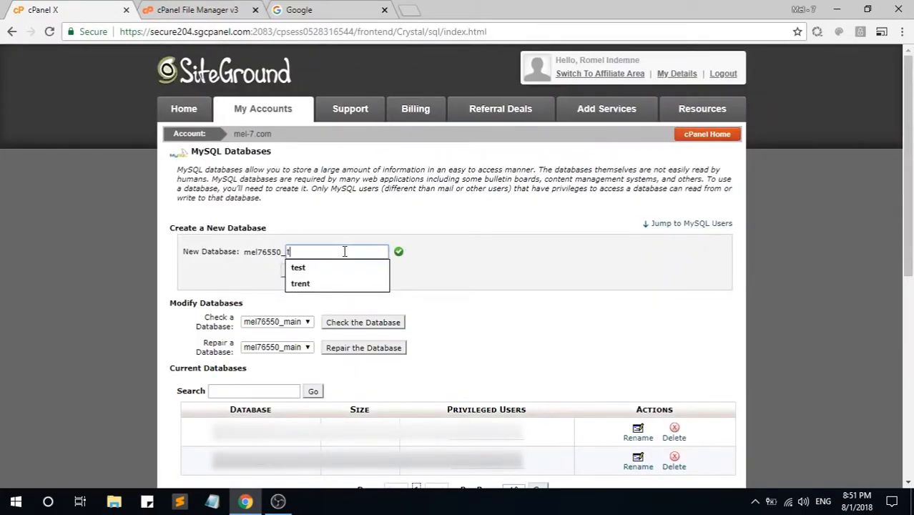
pyautogui.write('est')
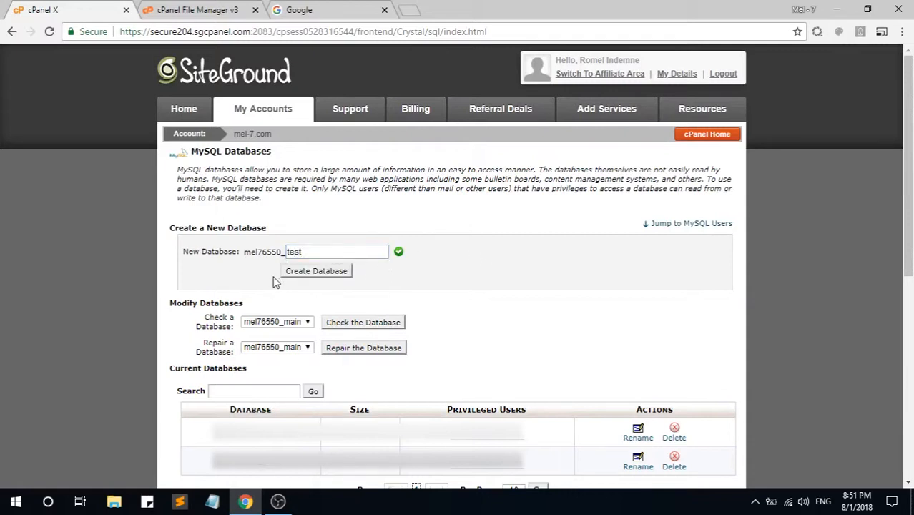
pyautogui.click(316, 271)
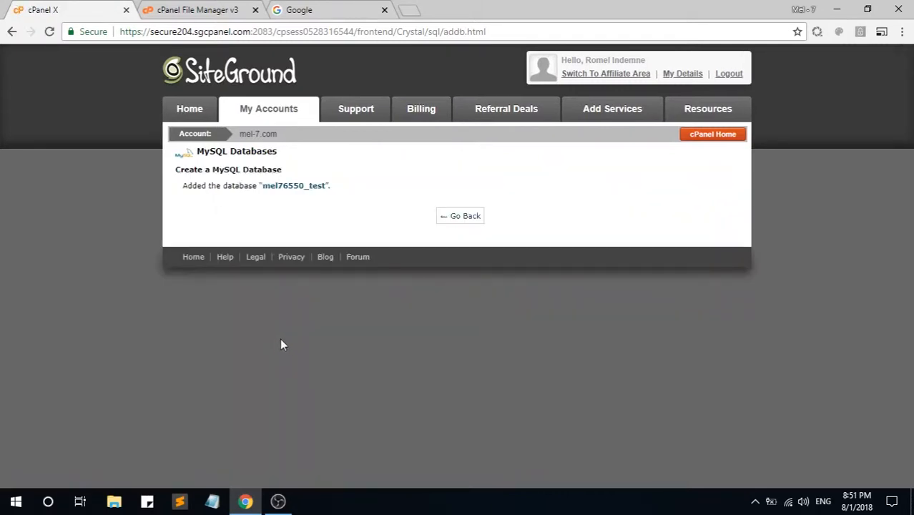
# Step: Select the full mel76550_test name in Current Databases for copying
pyautogui.click(476, 216)
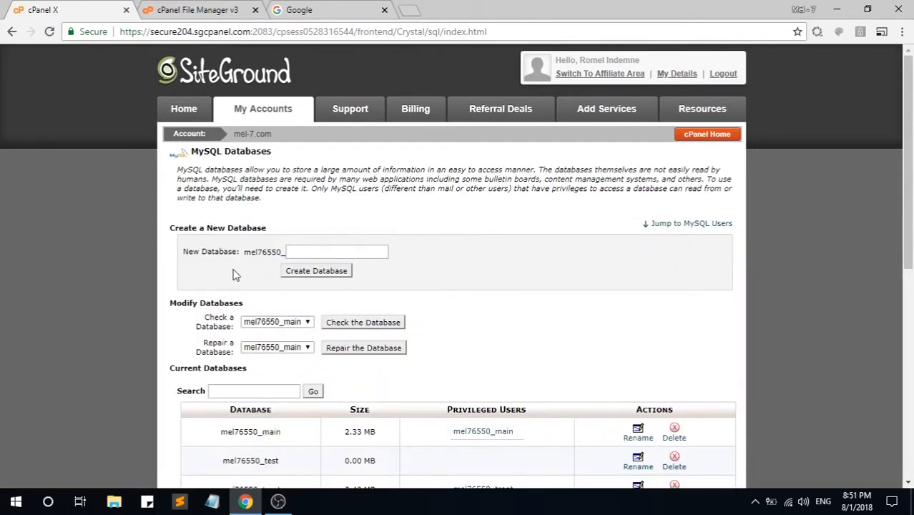
pyautogui.scroll(-2, 236, 275)
pyautogui.moveTo(290, 326); pyautogui.dragTo(229, 323)
pyautogui.click(266, 323)
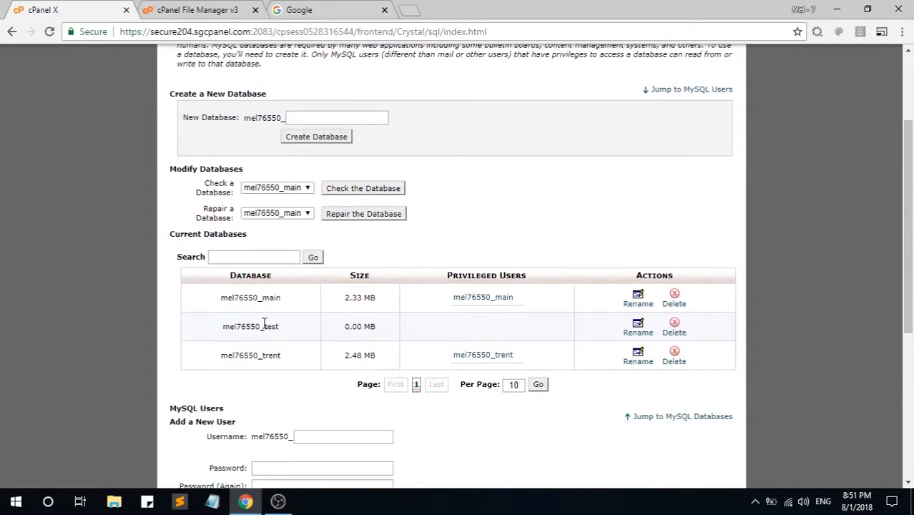
pyautogui.moveTo(287, 331); pyautogui.dragTo(208, 330)
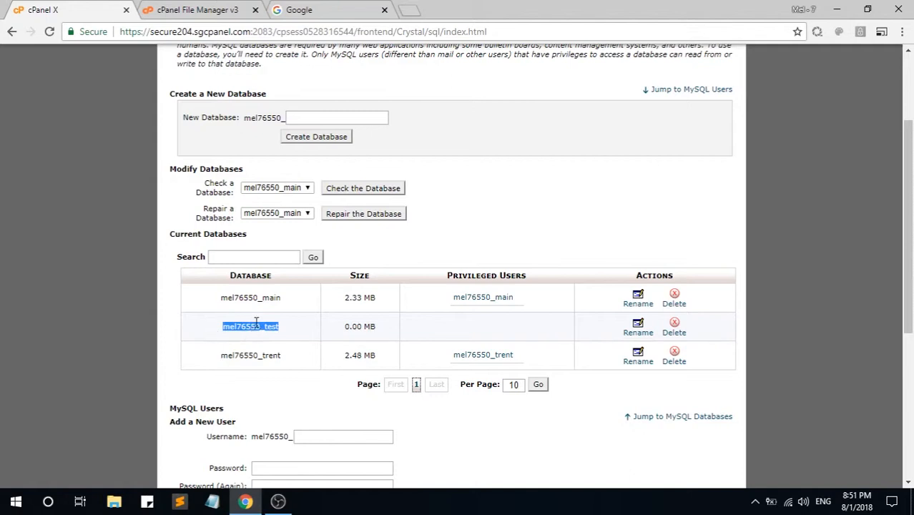
pyautogui.rightClick(258, 325)
# Step: Copy the database name and record 'Database: mel76550_test' in a Notepad note
pyautogui.click(280, 330)
pyautogui.click(219, 333)
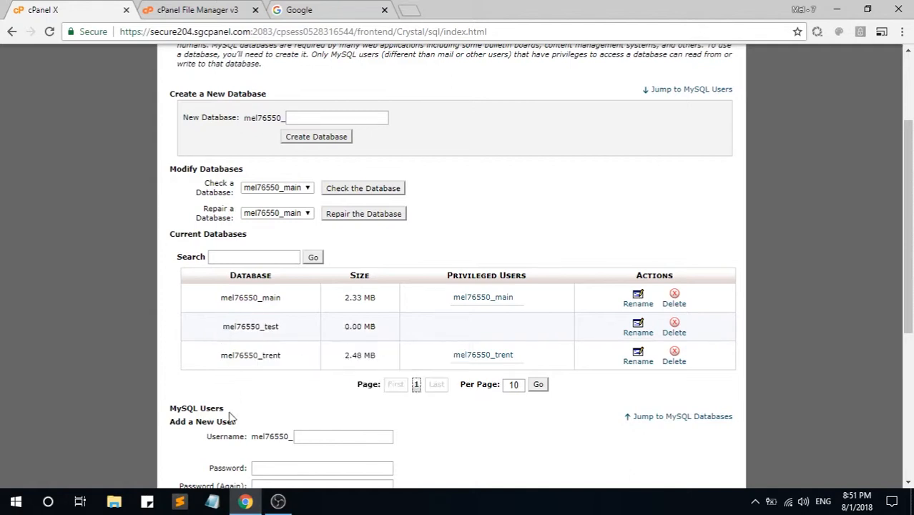
pyautogui.click(212, 502)
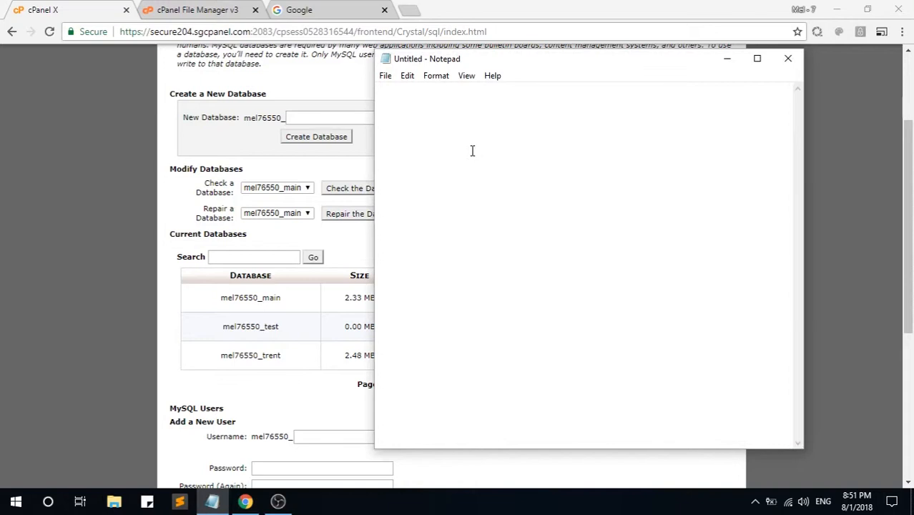
pyautogui.hotkey('ctrl', 'v')
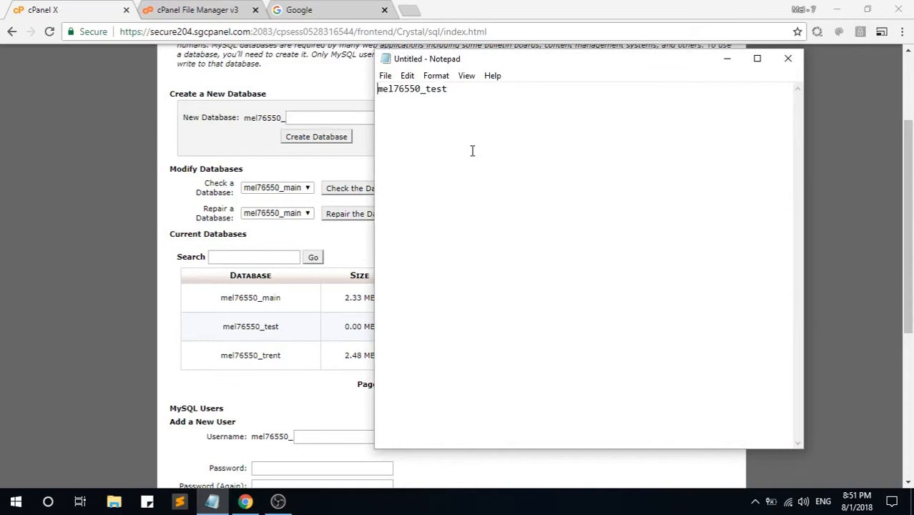
pyautogui.press('Home')
pyautogui.write('Database:')
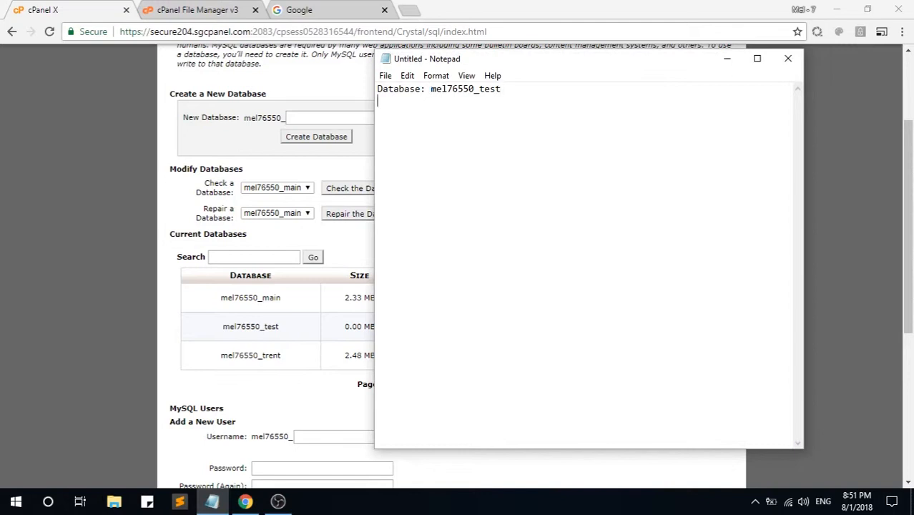
pyautogui.click(79, 7)
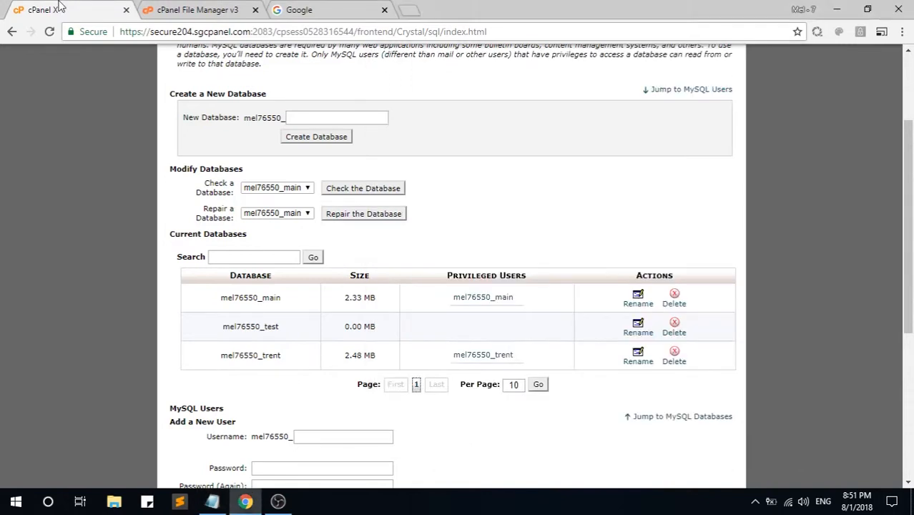
# Step: Enter username 'test' and fill both password fields with a generated Very Strong password
pyautogui.scroll(-2, 271, 286)
pyautogui.click(322, 302)
pyautogui.write('test')
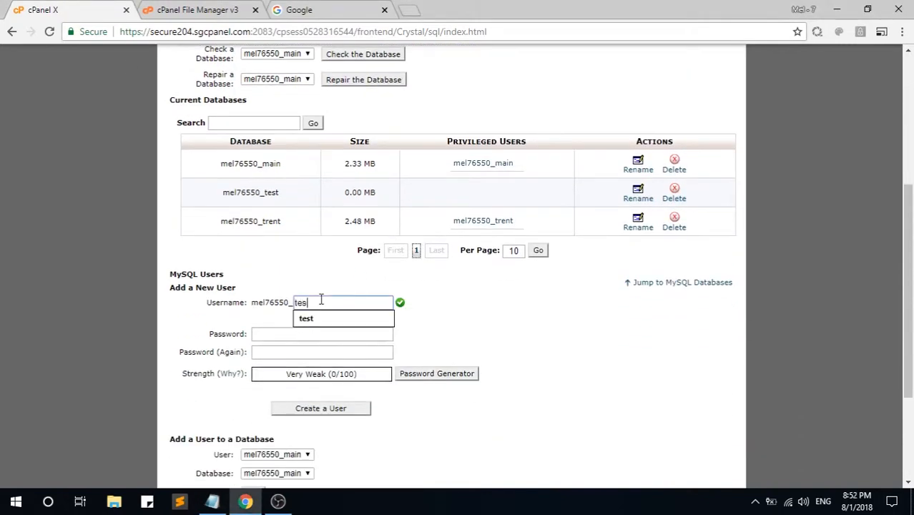
pyautogui.click(298, 335)
pyautogui.click(447, 374)
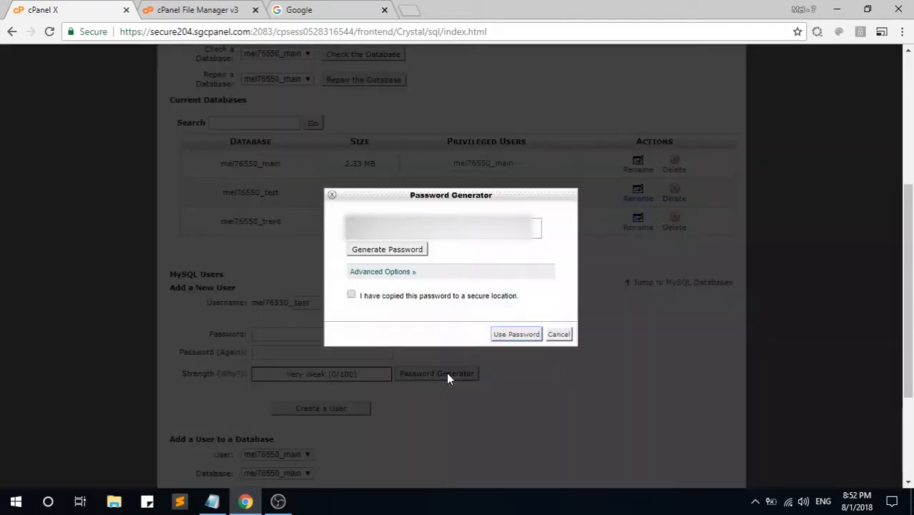
pyautogui.click(386, 249)
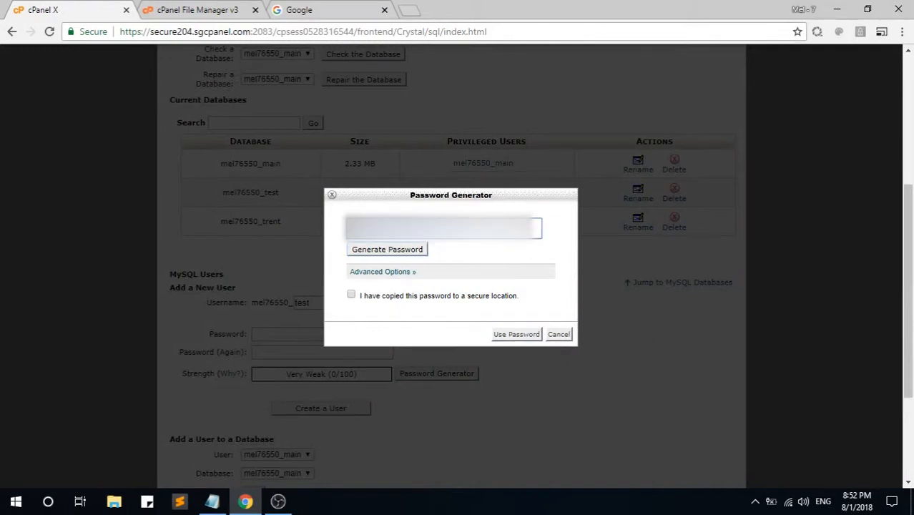
pyautogui.click(351, 294)
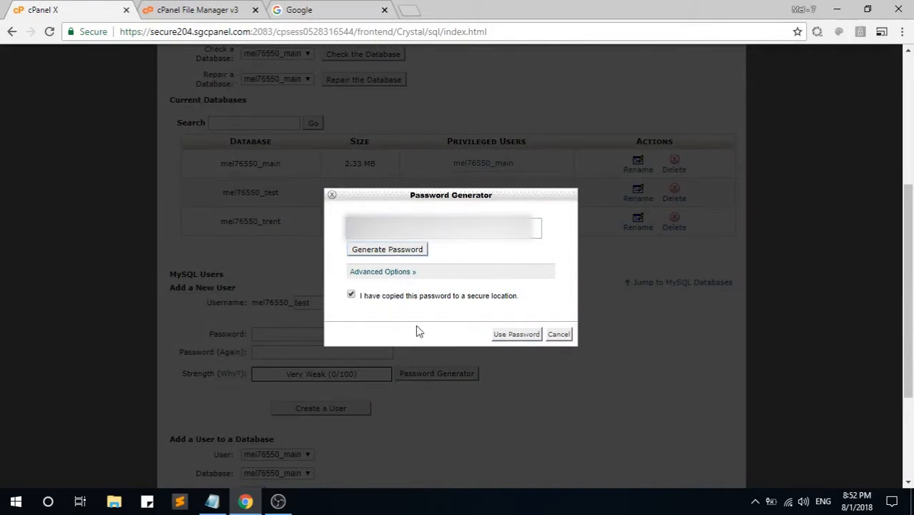
pyautogui.click(509, 334)
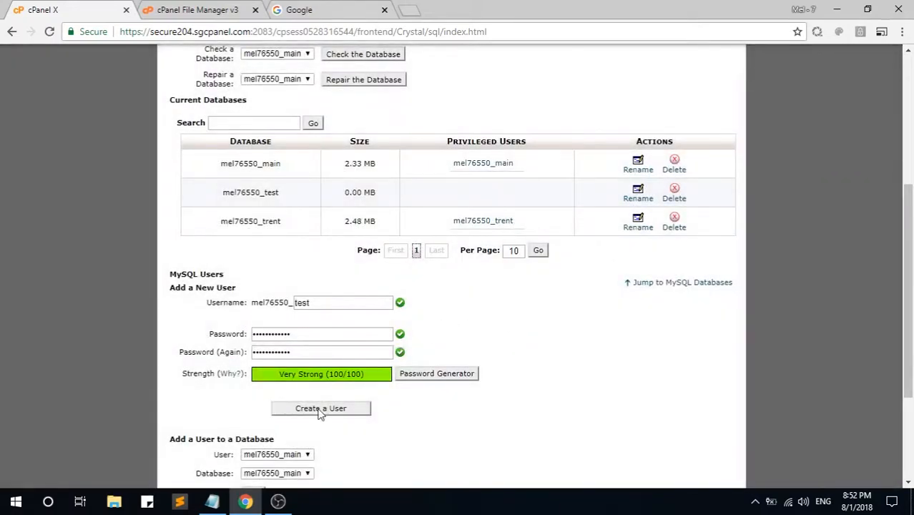
# Step: Add a 'Password:' label to the Notepad note
pyautogui.hotkey('alt', 'Tab')
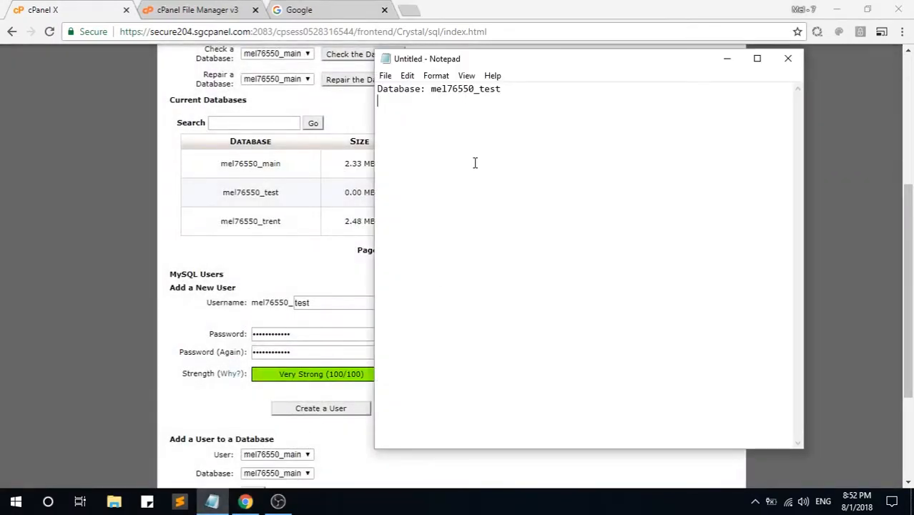
pyautogui.write('Password:')
pyautogui.hotkey('alt', 'Tab')
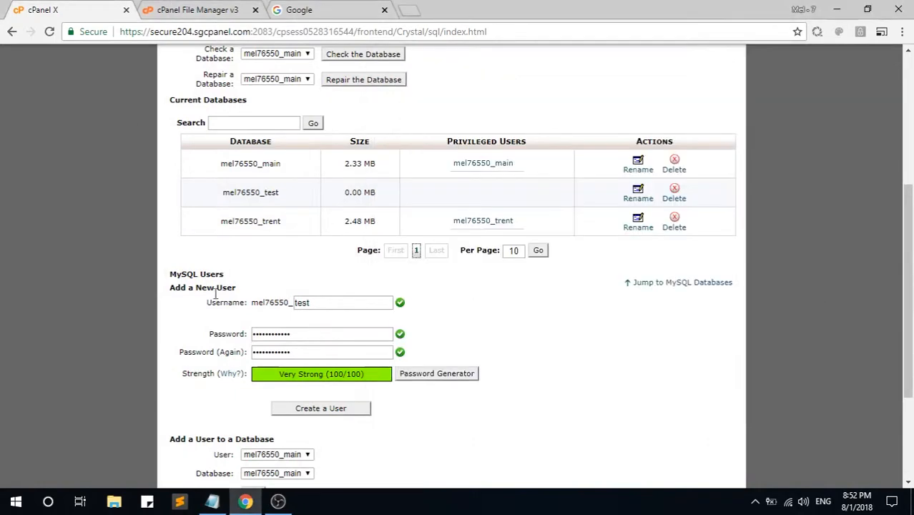
# Step: Create the MySQL user mel76550_test and return to the databases page
pyautogui.click(321, 408)
pyautogui.doubleClick(407, 171)
pyautogui.click(408, 174)
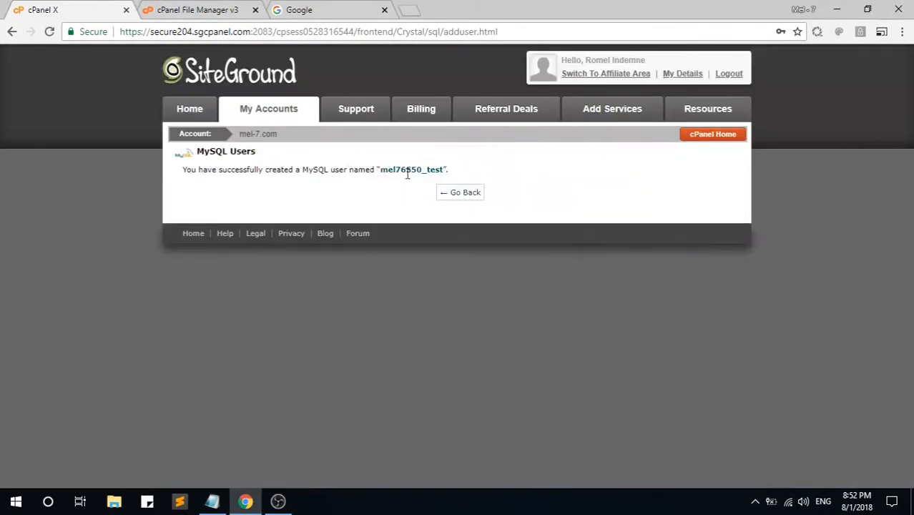
pyautogui.click(458, 199)
# Step: Add a 'Username:' line with the pasted user name to the note
pyautogui.hotkey('alt', 'Tab')
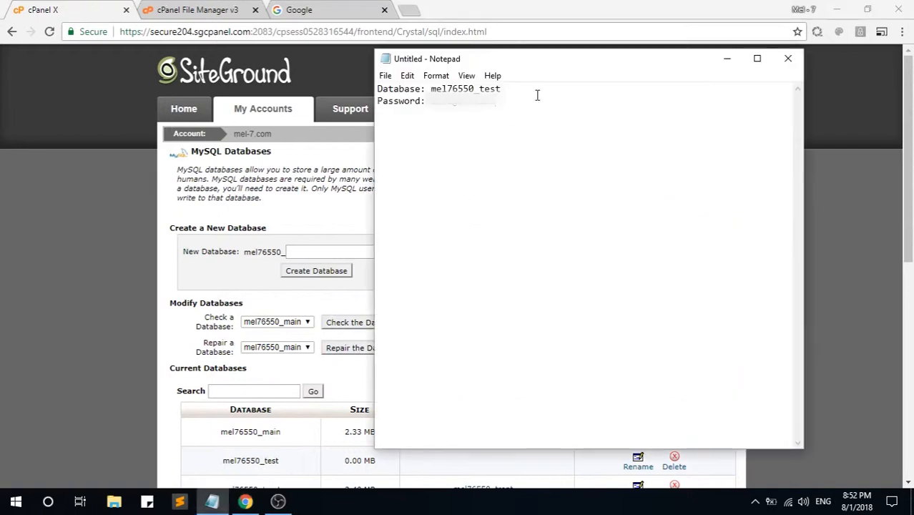
pyautogui.click(537, 95)
pyautogui.press('Return')
pyautogui.write('Userna')
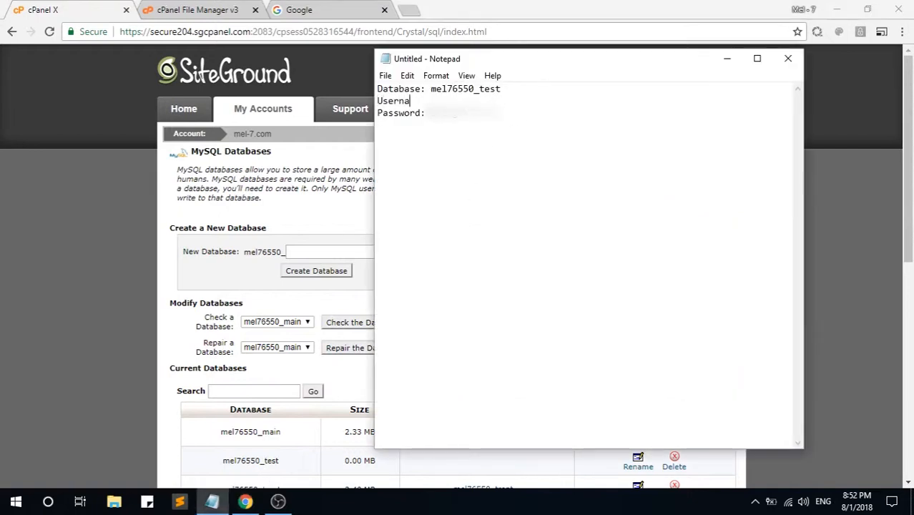
pyautogui.write('me:')
pyautogui.hotkey('ctrl', 'v')
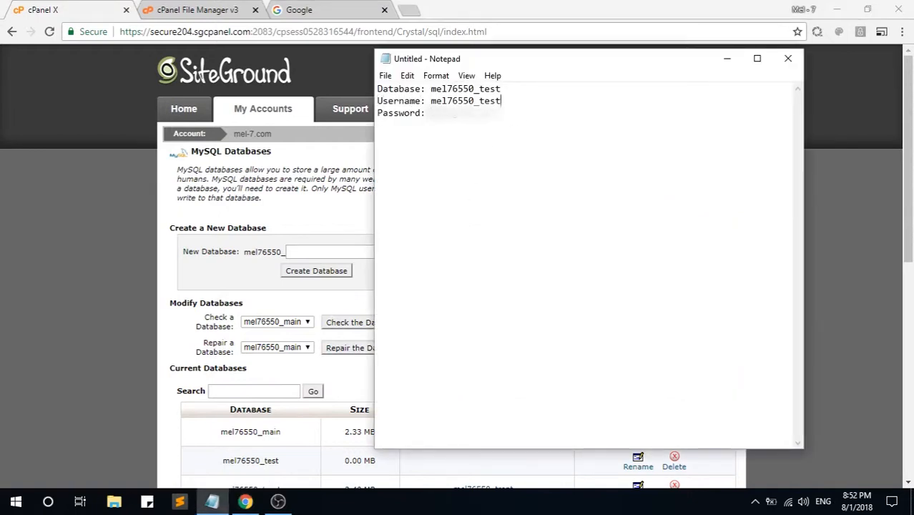
# Step: Save the note as test.txt on the Desktop
pyautogui.hotkey('ctrl', 's')
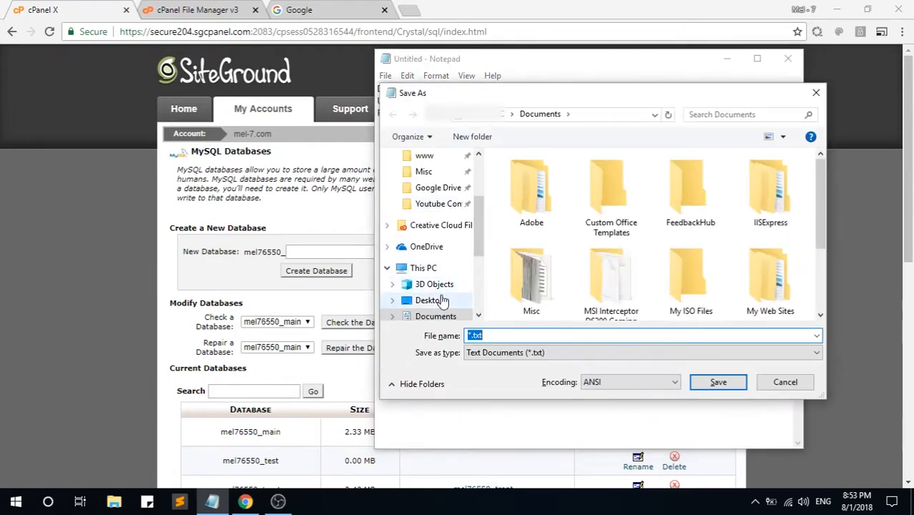
pyautogui.click(429, 300)
pyautogui.write('test')
pyautogui.click(718, 382)
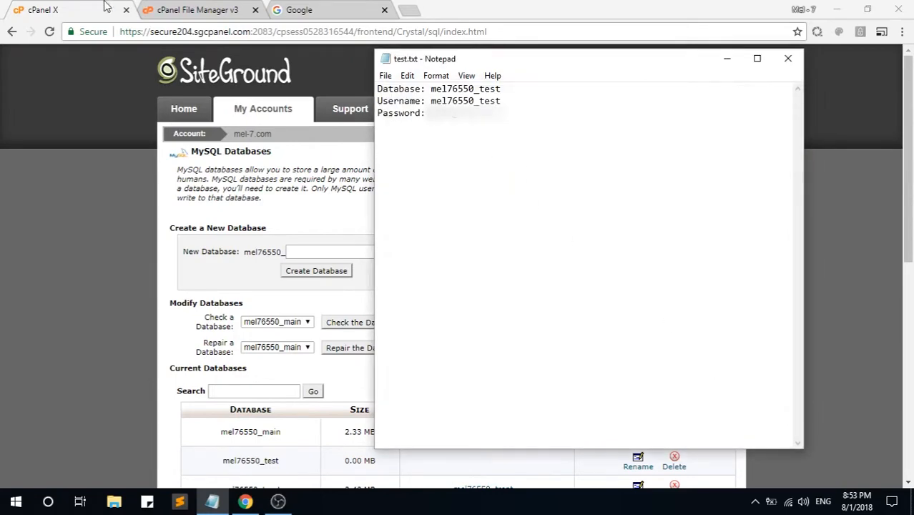
pyautogui.click(326, 315)
pyautogui.scroll(-3, 309, 294)
# Step: Add user mel76550_test to database mel76550_test and tick ALL PRIVILEGES
pyautogui.scroll(-4, 310, 294)
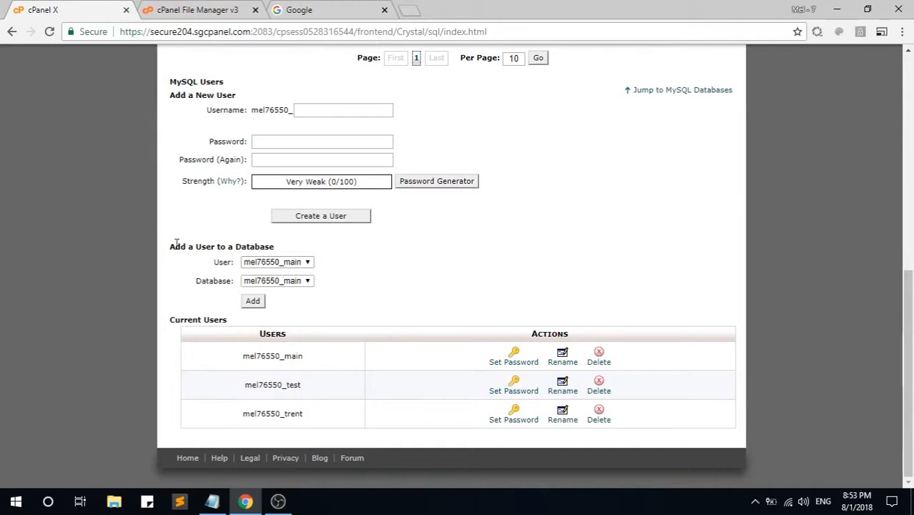
pyautogui.moveTo(171, 246); pyautogui.dragTo(250, 246)
pyautogui.click(326, 251)
pyautogui.click(311, 262)
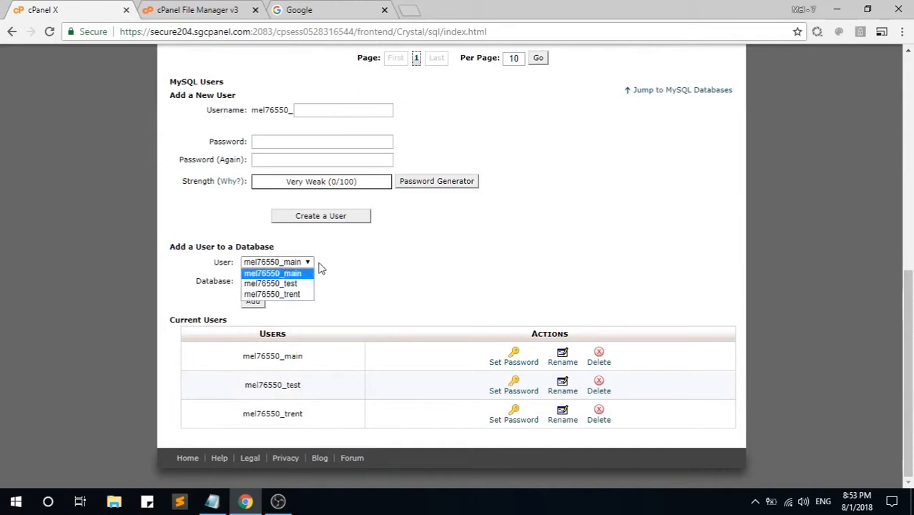
pyautogui.click(304, 283)
pyautogui.click(306, 281)
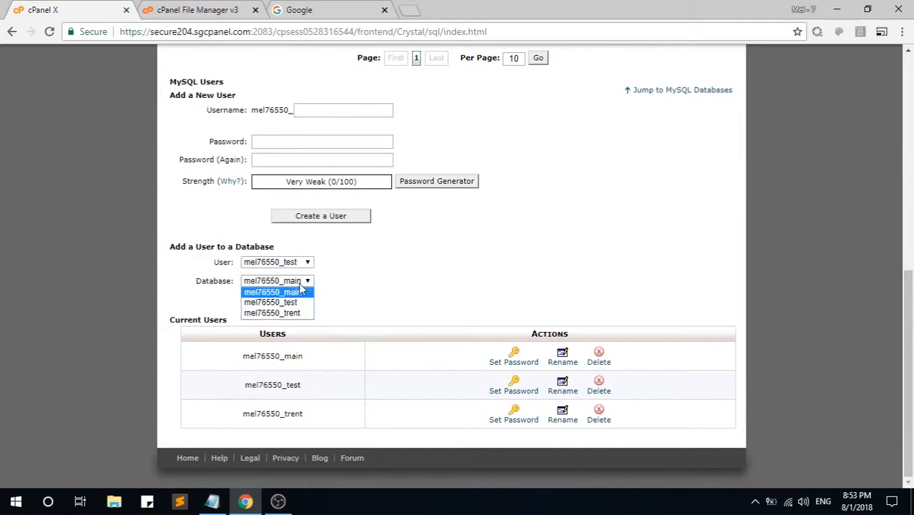
pyautogui.click(293, 301)
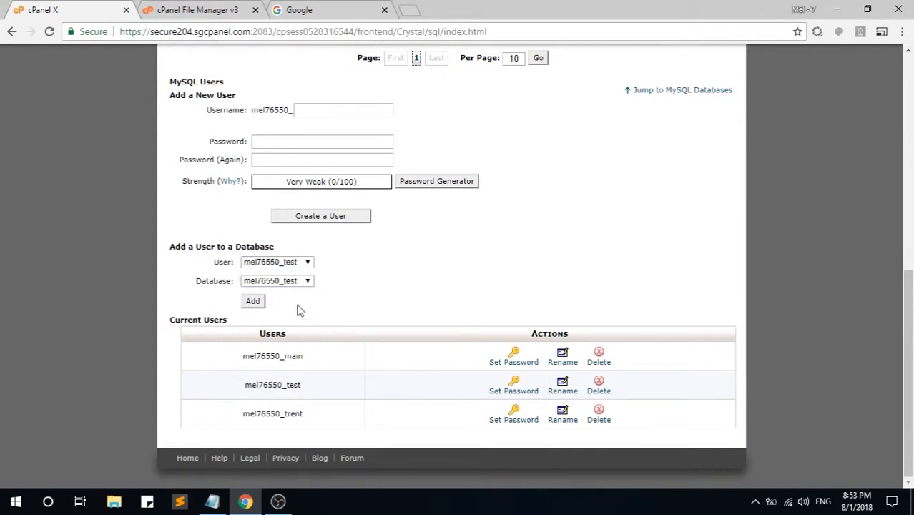
pyautogui.click(253, 301)
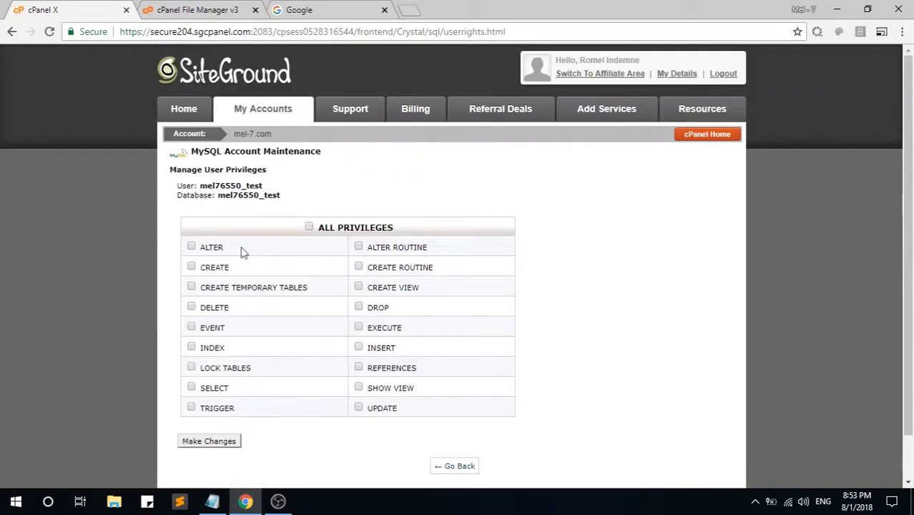
pyautogui.click(327, 234)
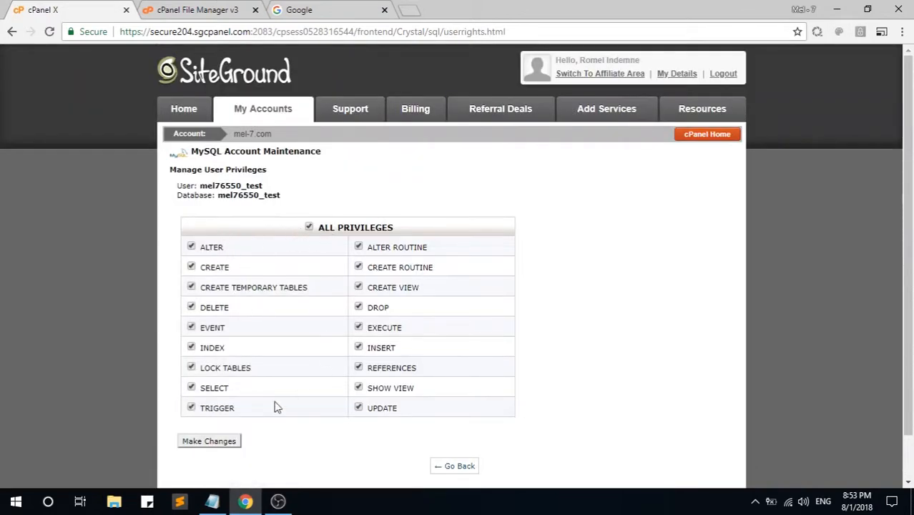
# Step: Apply the privilege changes and return to cPanel home
pyautogui.click(235, 441)
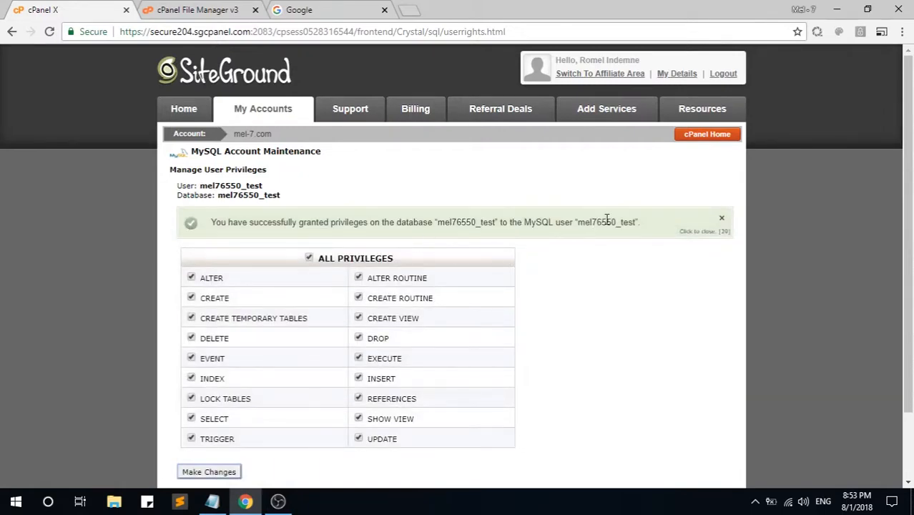
pyautogui.scroll(-1, 379, 233)
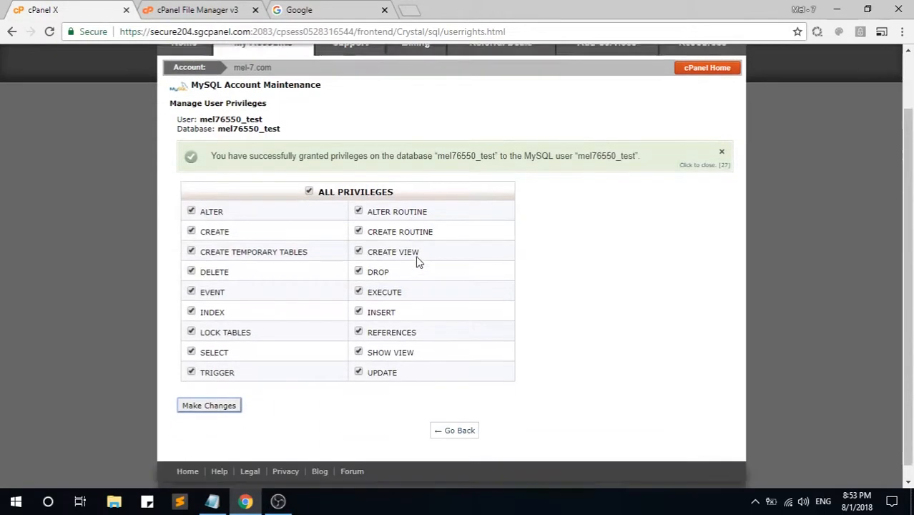
pyautogui.scroll(1, 417, 259)
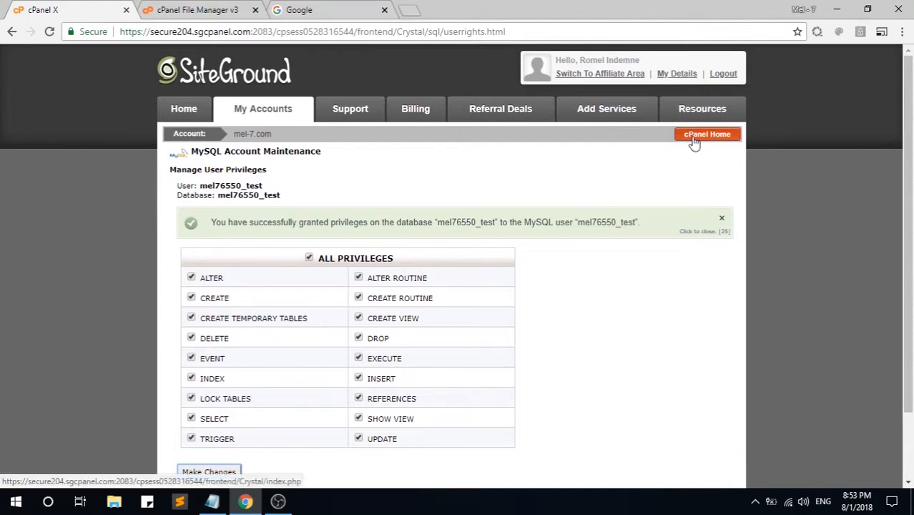
pyautogui.click(693, 139)
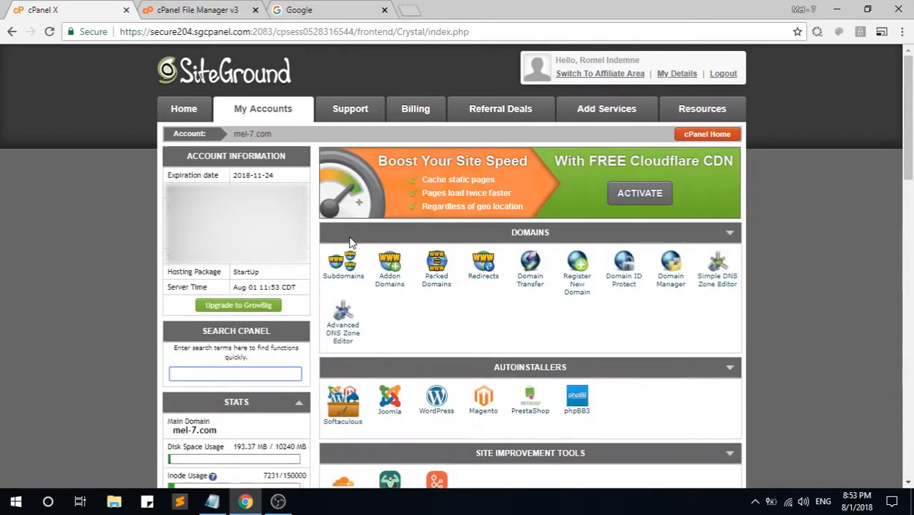
# Step: Launch phpMyAdmin from the Databases section
pyautogui.scroll(-6, 350, 243)
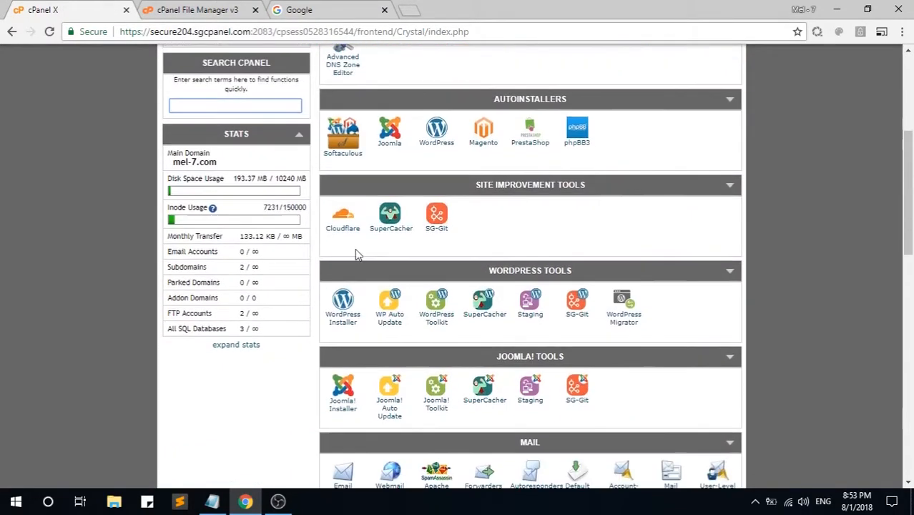
pyautogui.scroll(-4, 280, 283)
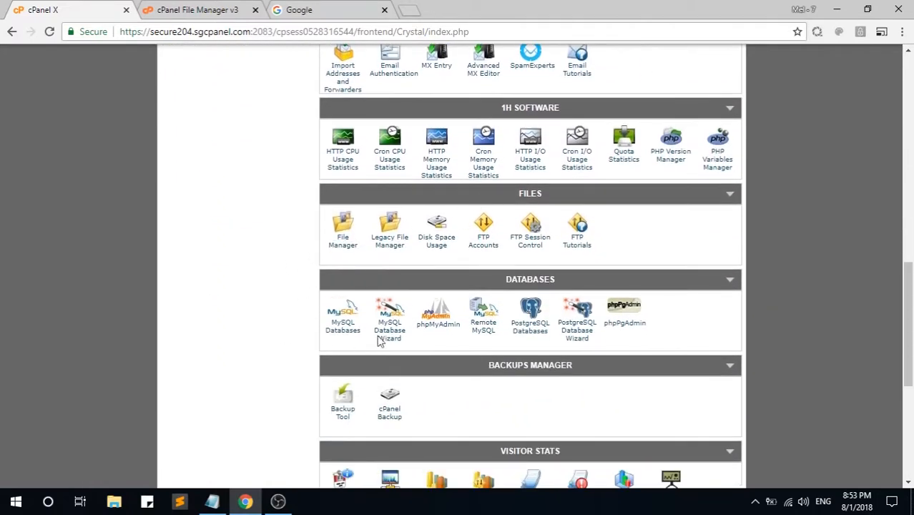
pyautogui.click(435, 330)
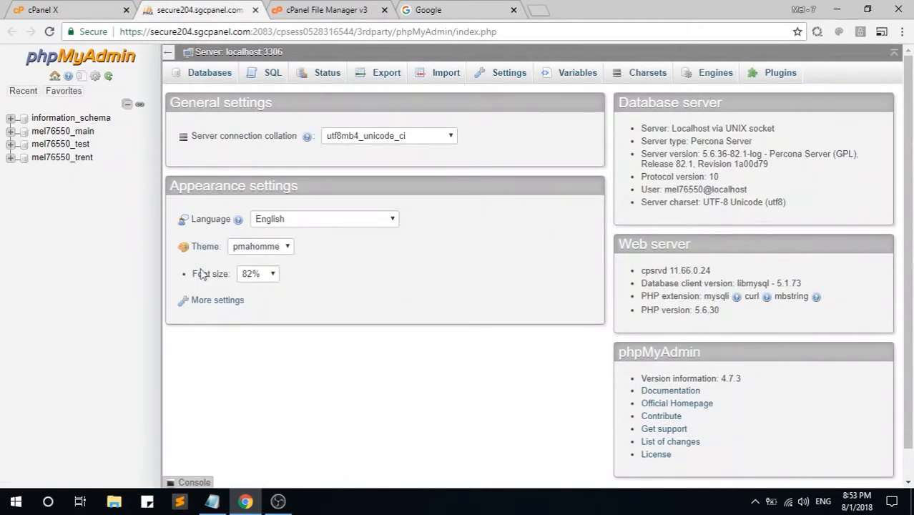
# Step: Open mel76550_test in phpMyAdmin to confirm it has no tables, then return to cPanel
pyautogui.click(75, 144)
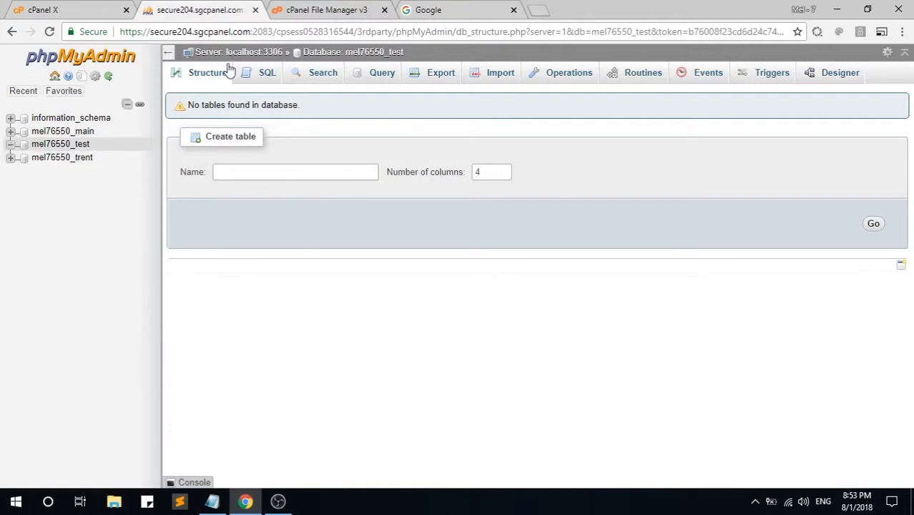
pyautogui.click(97, 9)
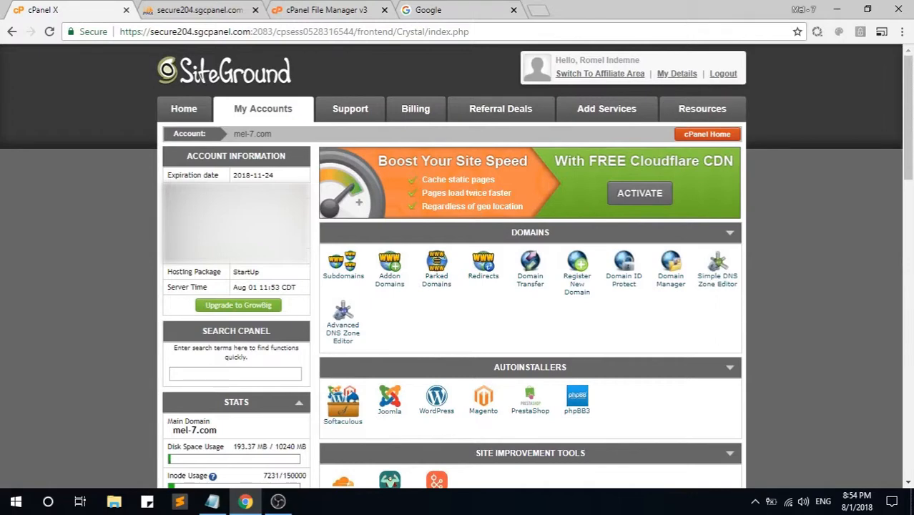
# Step: Download the WordPress 4.9.7 zip from wordpress.org/download and show it in its folder
pyautogui.click(433, 10)
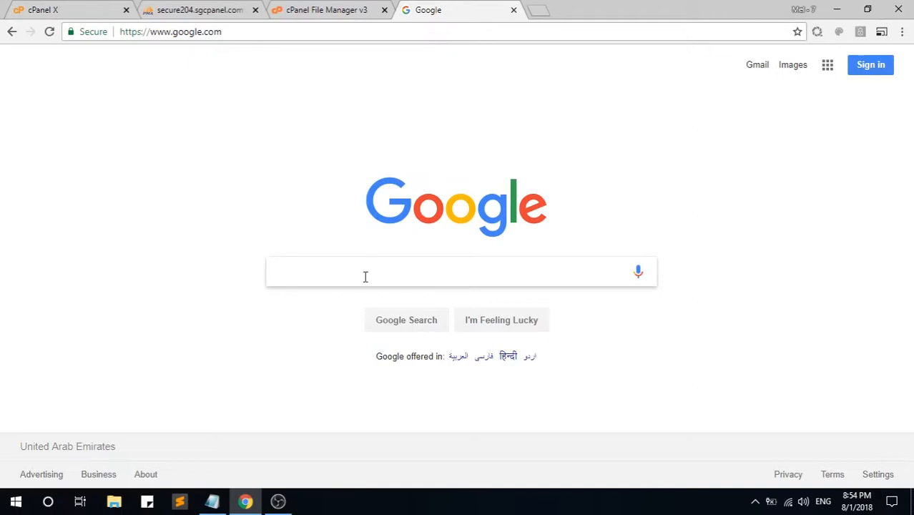
pyautogui.hotkey('ctrl', 'l')
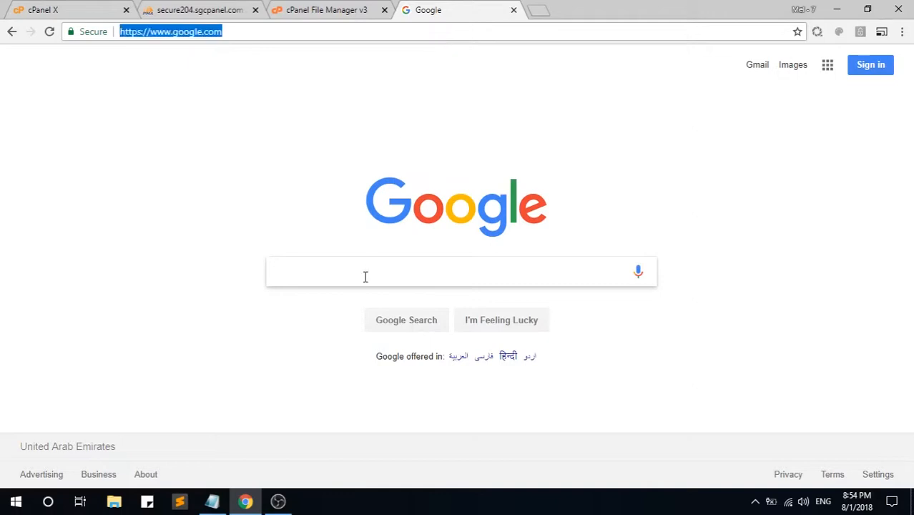
pyautogui.write('wordpress.')
pyautogui.press('Return')
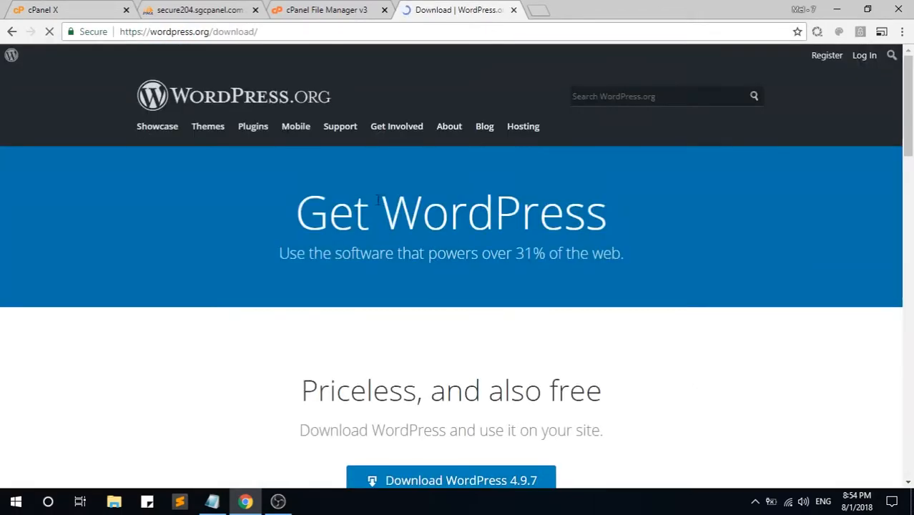
pyautogui.scroll(-2, 404, 198)
pyautogui.click(438, 352)
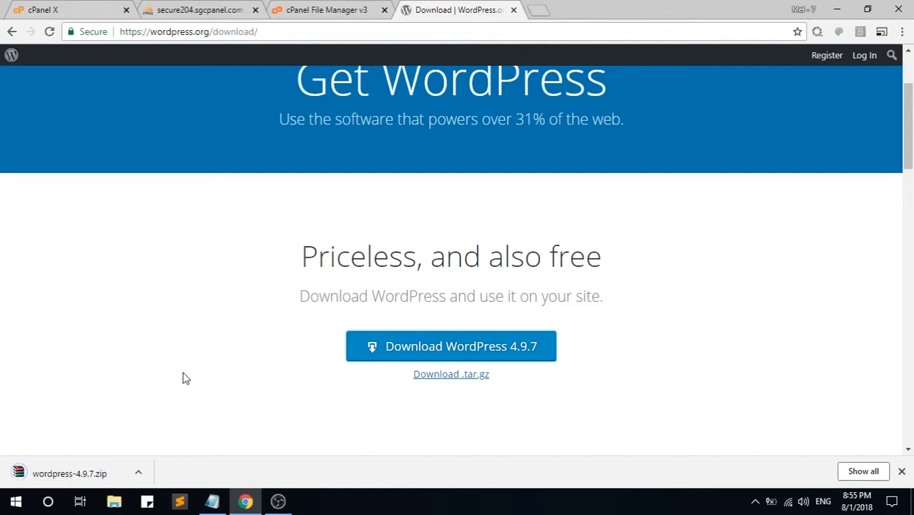
pyautogui.click(140, 472)
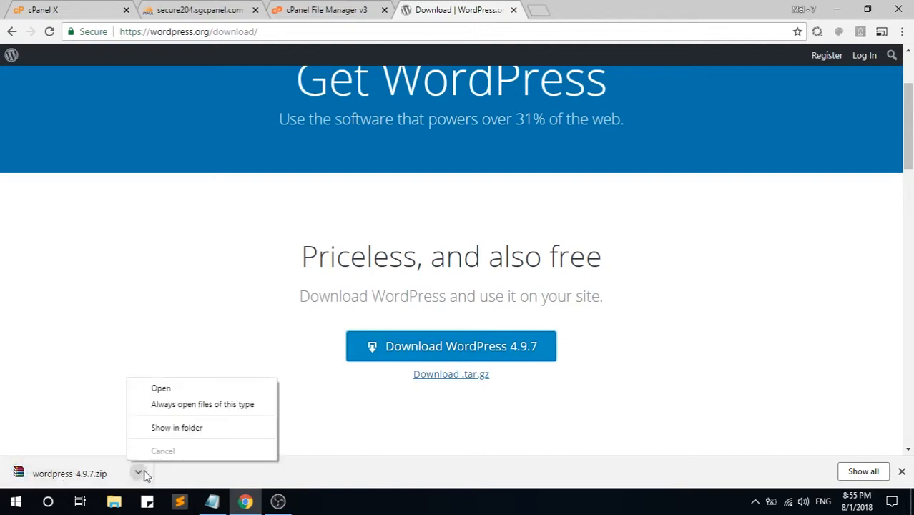
pyautogui.click(177, 428)
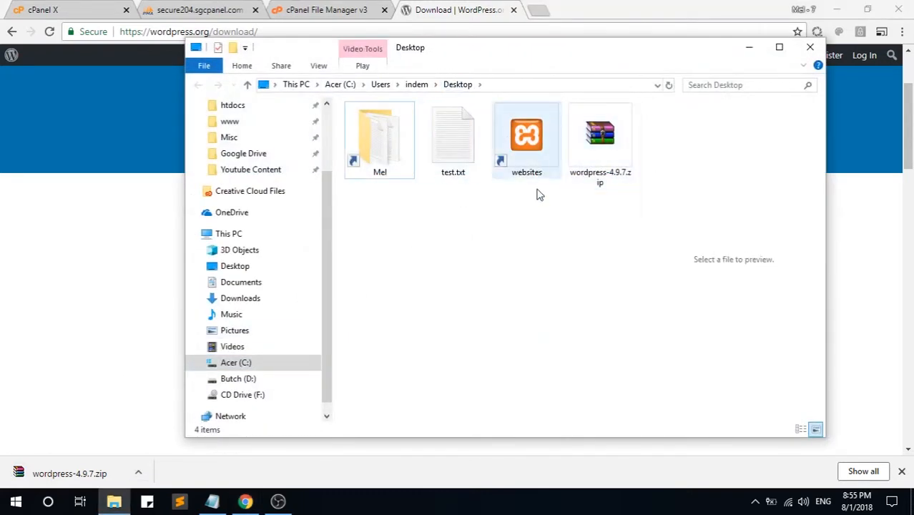
pyautogui.click(470, 3)
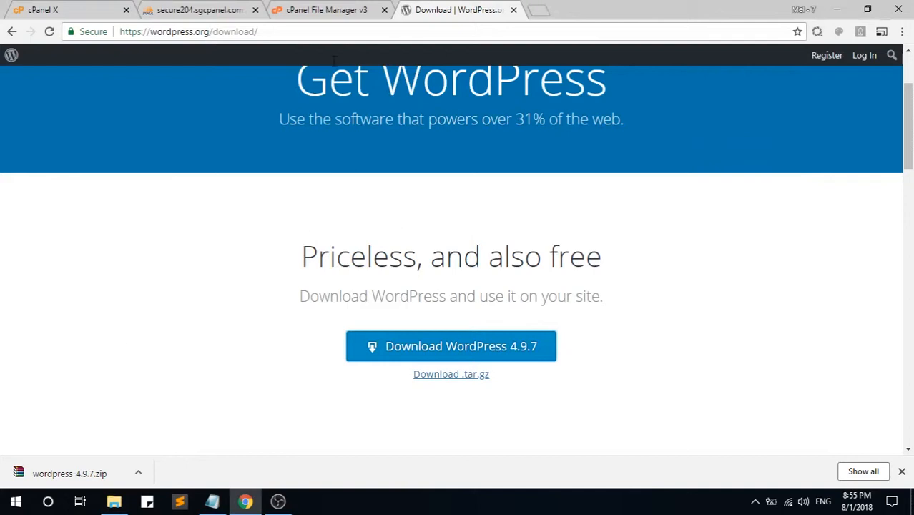
# Step: Upload wordpress-4.9.7.zip into the test folder and bring up its Extract option
pyautogui.click(325, 9)
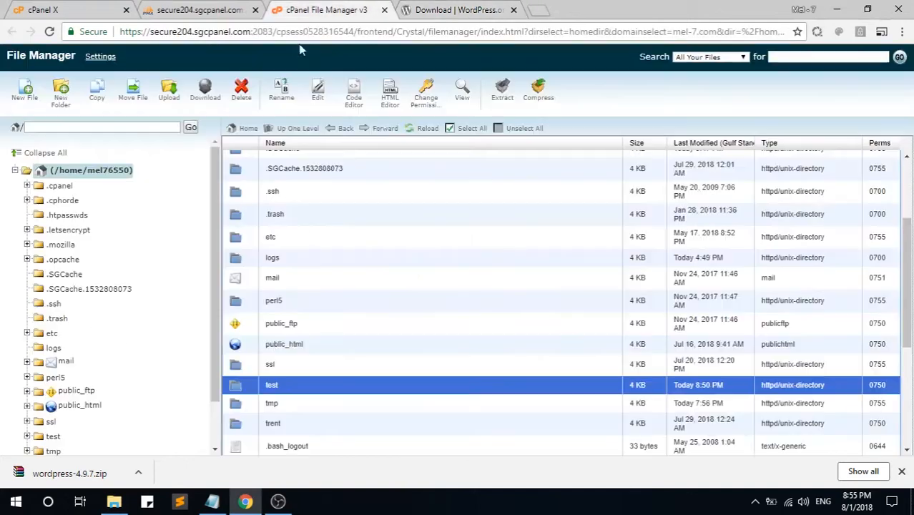
pyautogui.doubleClick(339, 392)
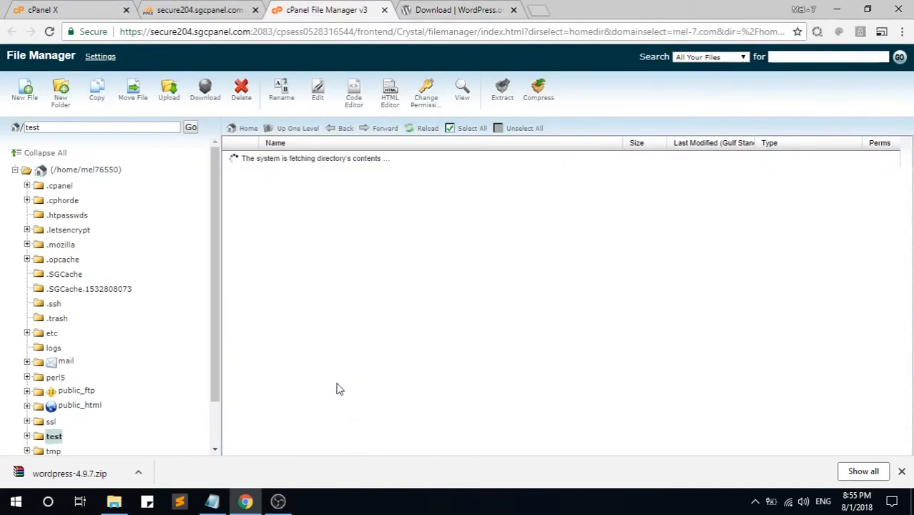
pyautogui.click(172, 102)
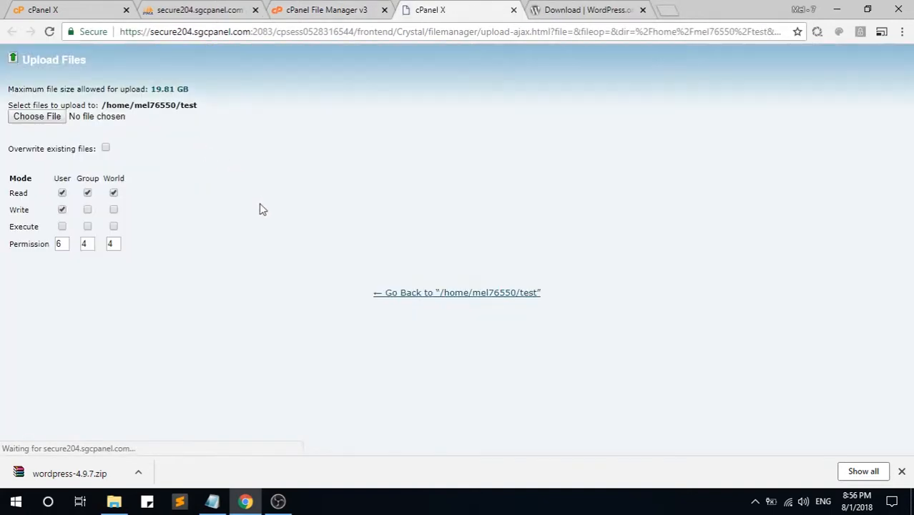
pyautogui.click(36, 116)
pyautogui.click(427, 146)
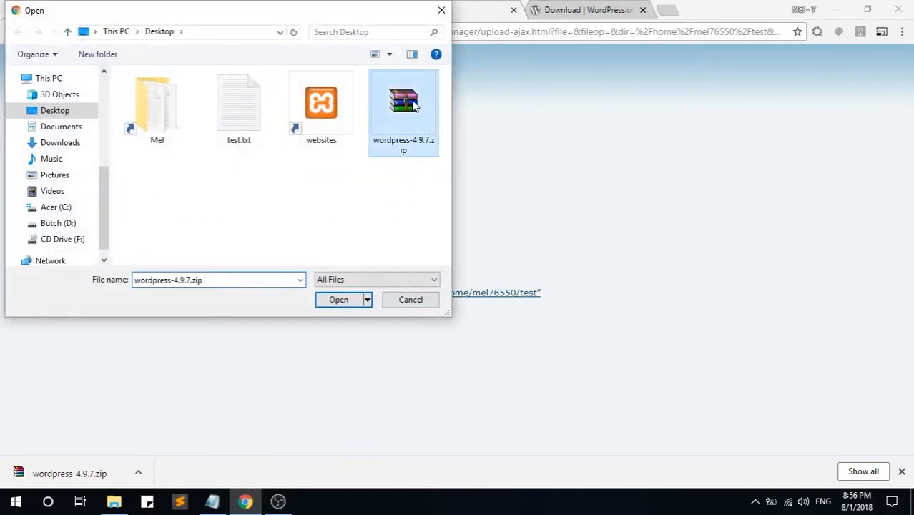
pyautogui.click(327, 301)
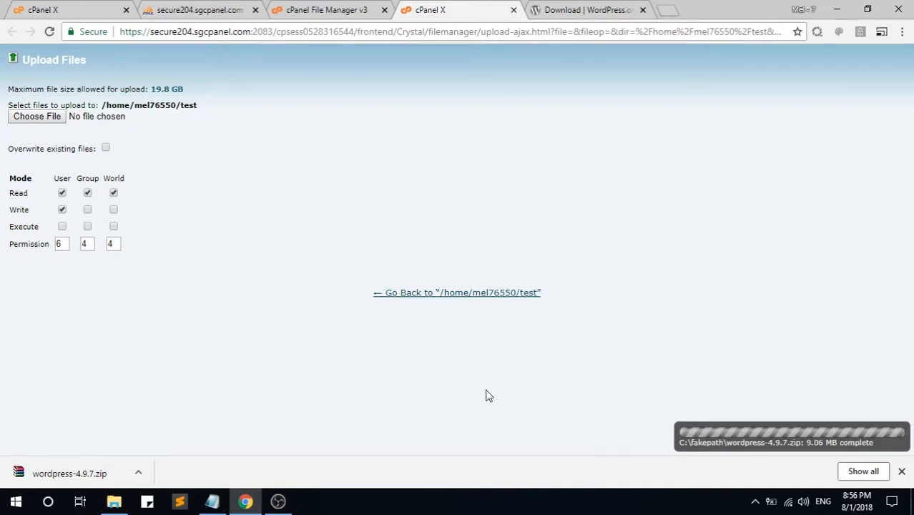
pyautogui.click(469, 295)
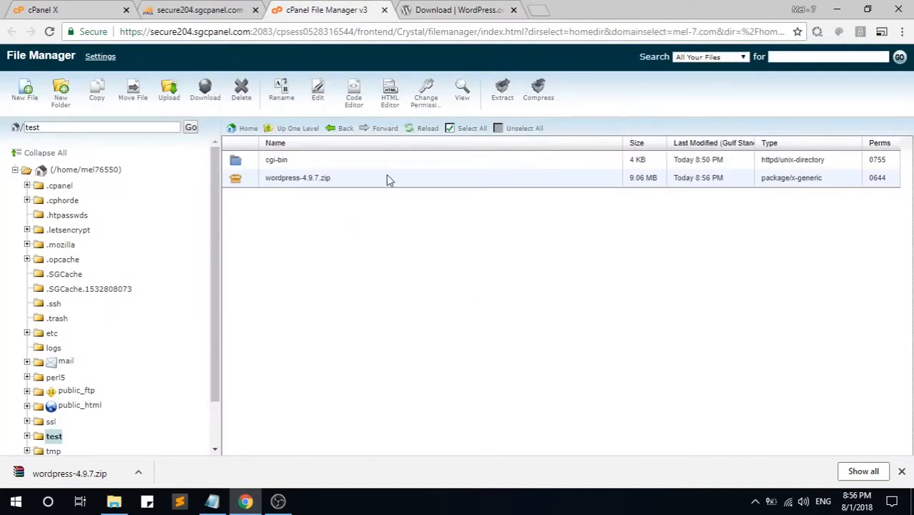
pyautogui.rightClick(387, 180)
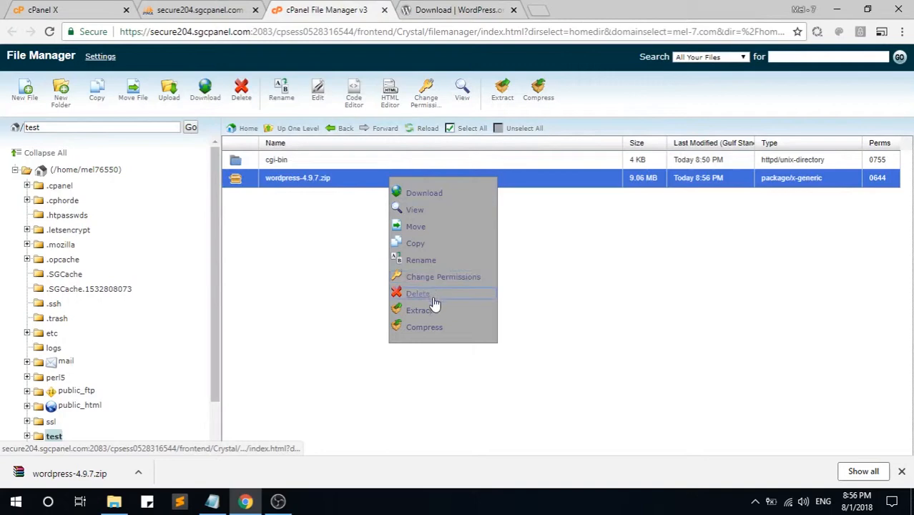
pyautogui.click(429, 311)
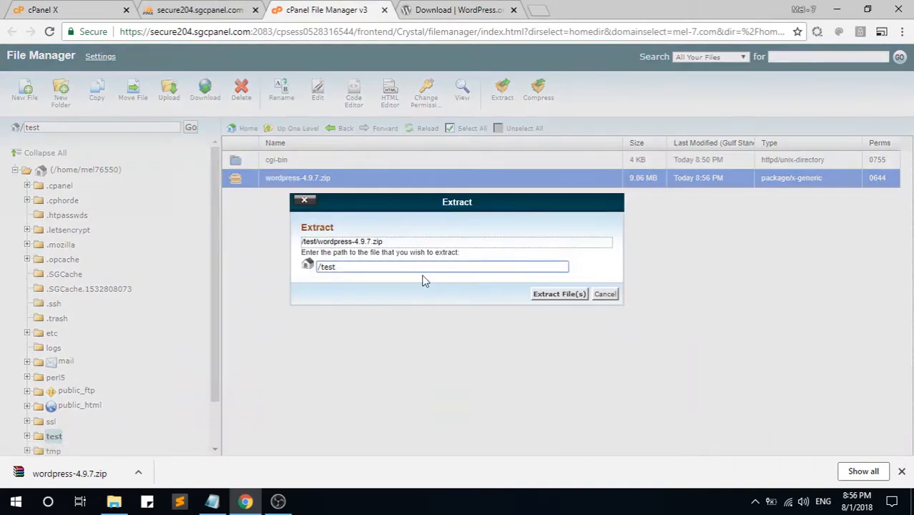
# Step: Extract the zip into /test as a wordpress folder, then delete wordpress-4.9.7.zip
pyautogui.click(550, 298)
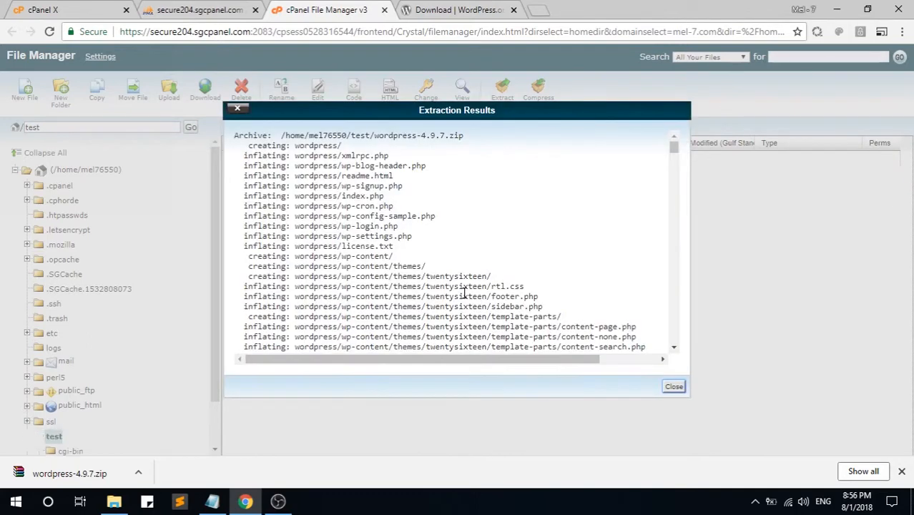
pyautogui.click(672, 387)
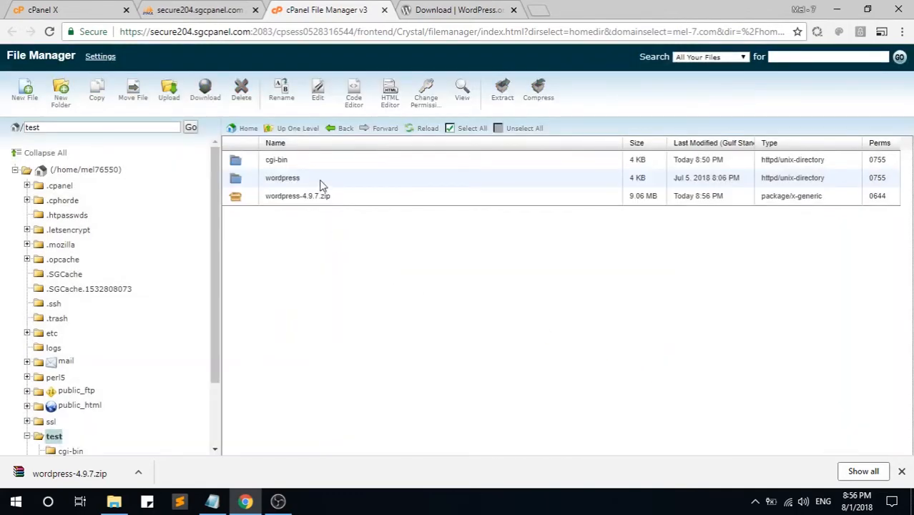
pyautogui.click(321, 185)
pyautogui.click(342, 204)
pyautogui.rightClick(343, 200)
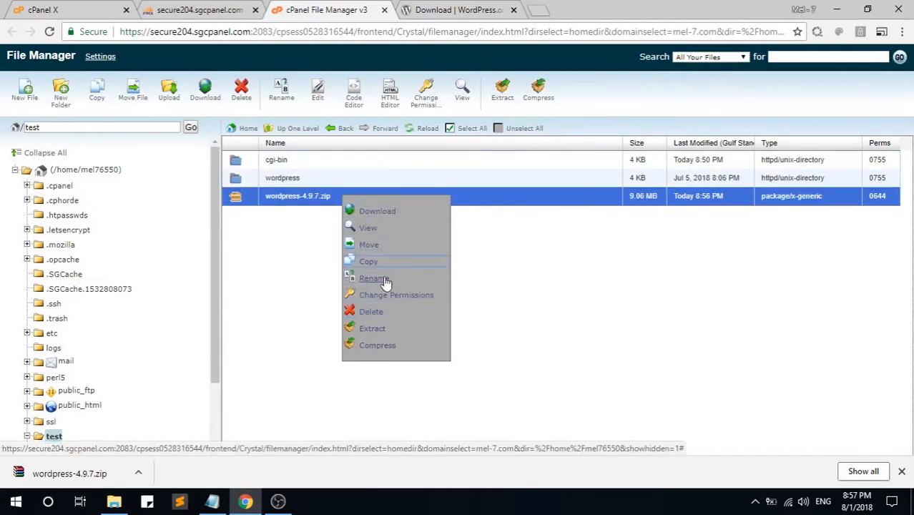
pyautogui.click(388, 314)
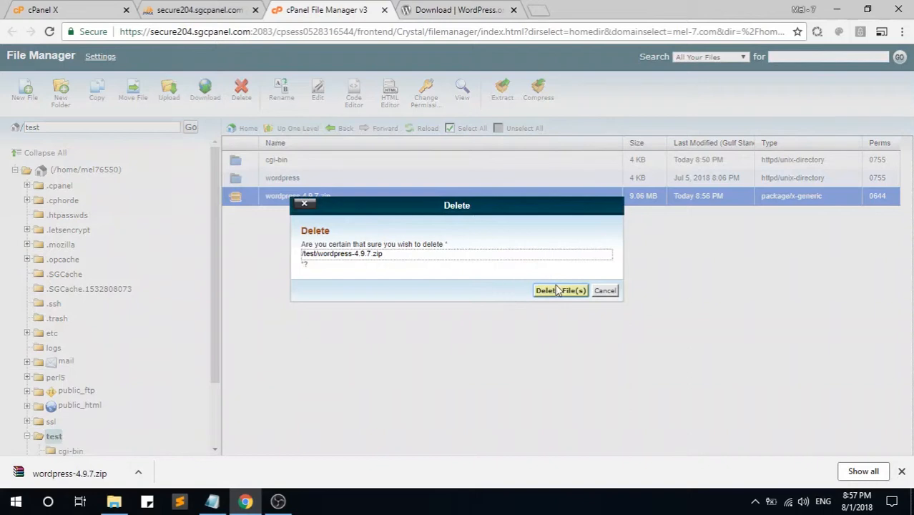
pyautogui.click(559, 292)
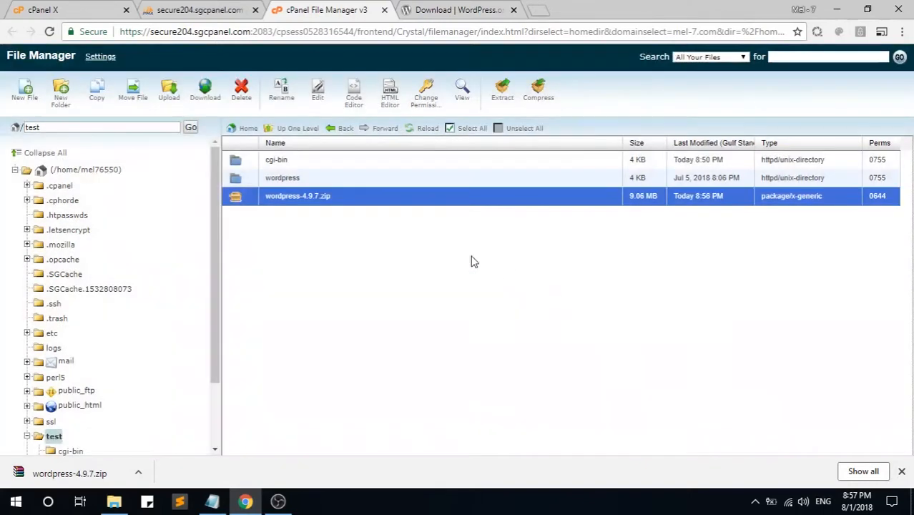
pyautogui.click(312, 177)
# Step: Open test/wordpress and select every file and folder inside it
pyautogui.doubleClick(334, 183)
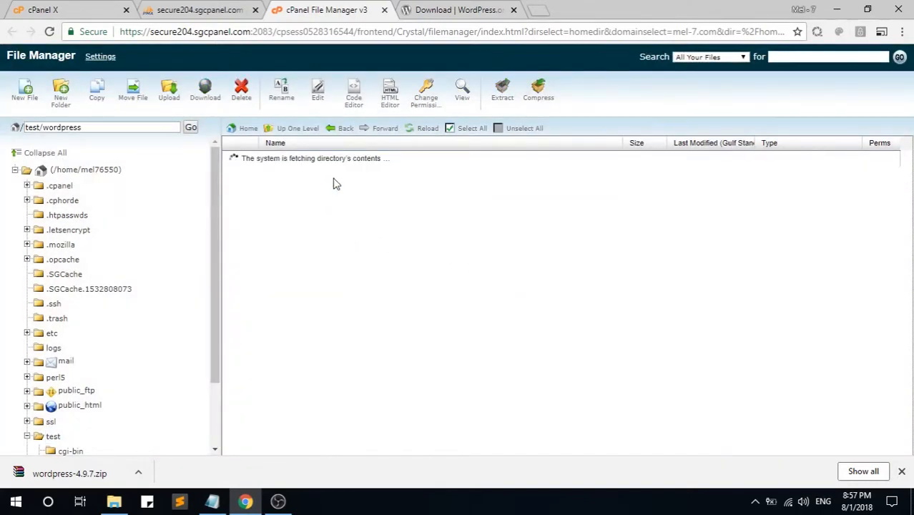
pyautogui.click(333, 179)
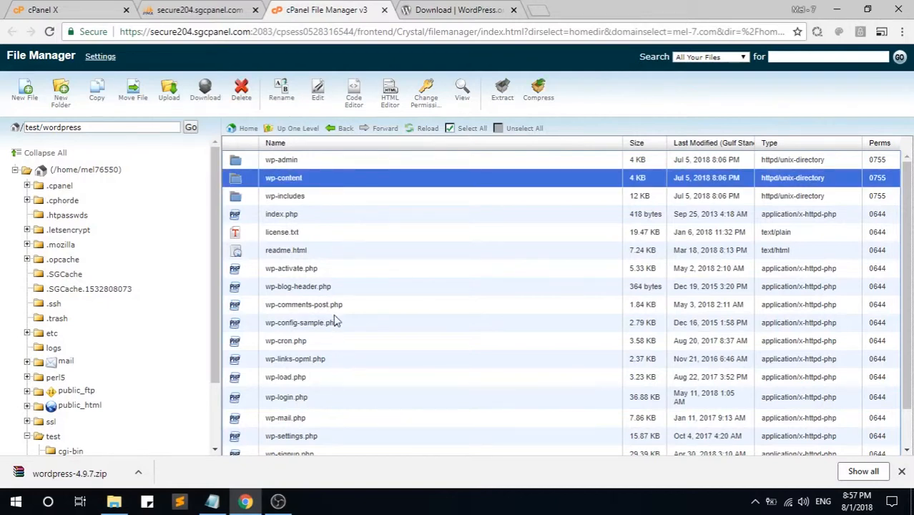
pyautogui.click(332, 228)
pyautogui.hotkey('ctrl', 'a')
pyautogui.keyDown('ctrl'); pyautogui.click(332, 243); pyautogui.keyUp('ctrl')
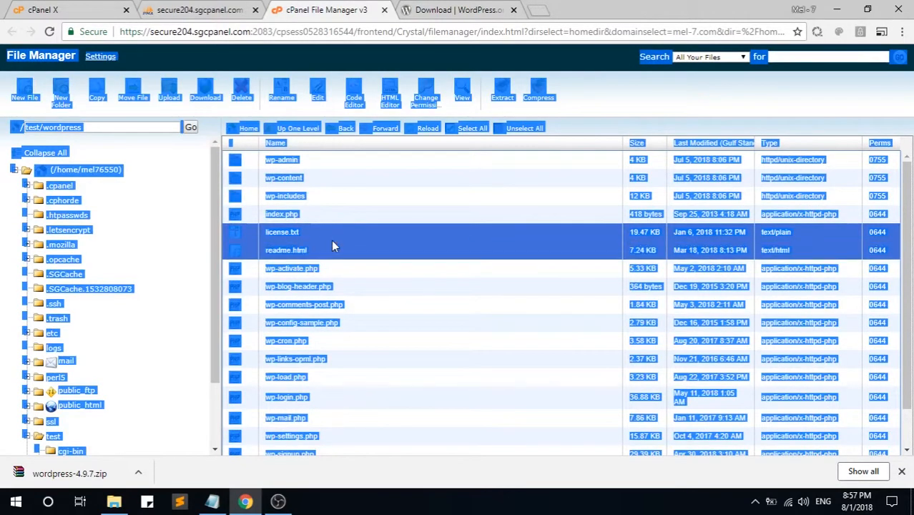
pyautogui.click(366, 198)
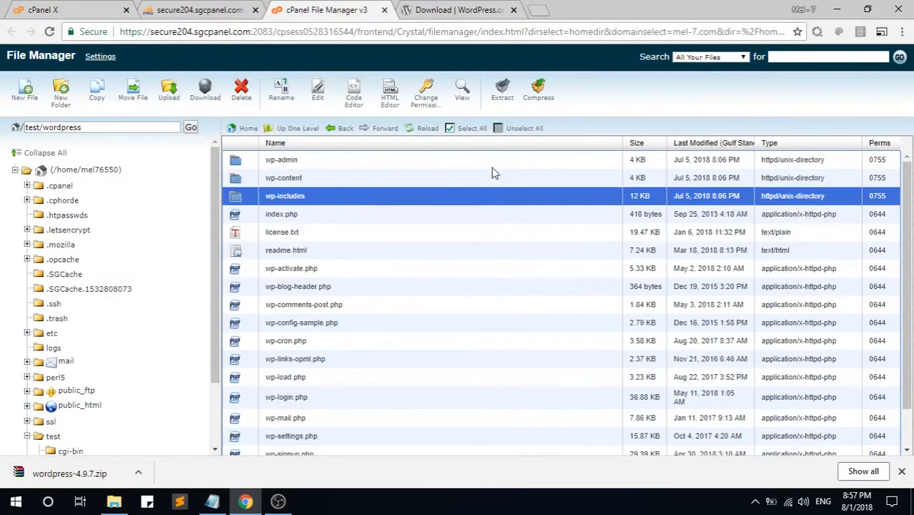
pyautogui.click(469, 128)
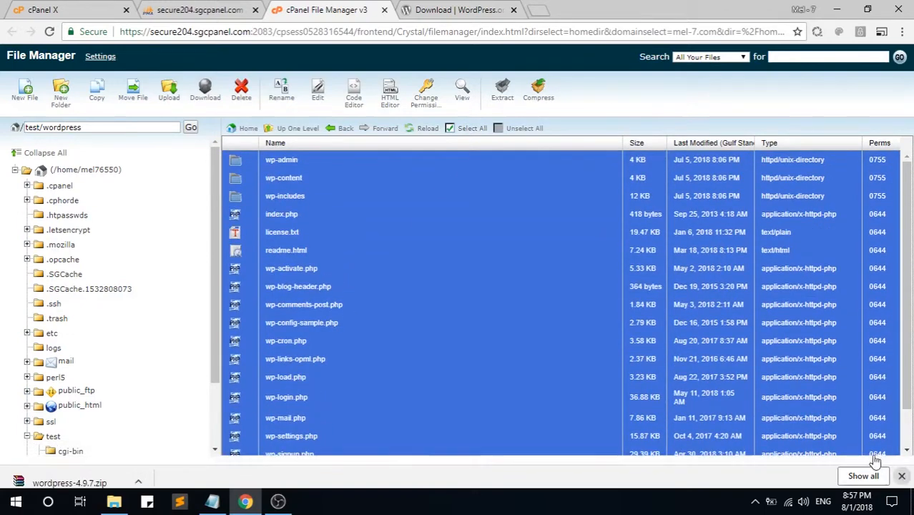
pyautogui.click(901, 472)
pyautogui.scroll(-1, 360, 302)
pyautogui.scroll(-1, 130, 352)
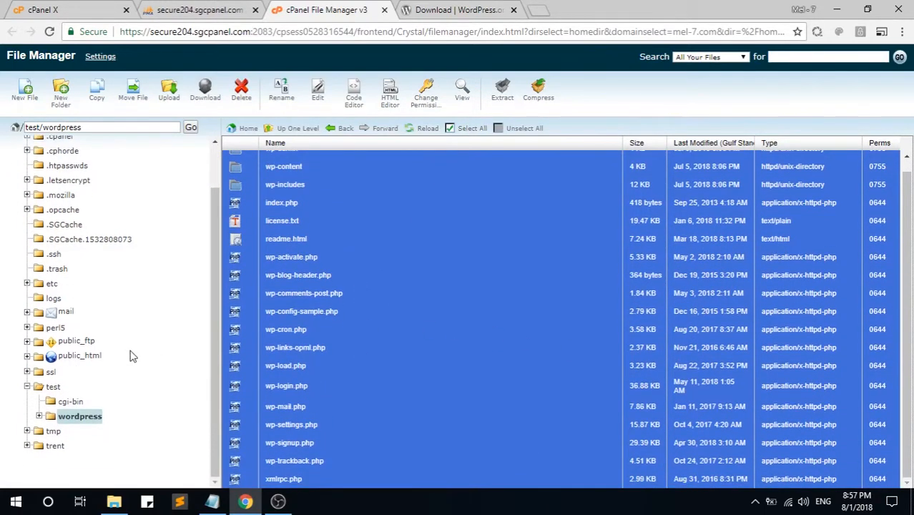
pyautogui.click(54, 388)
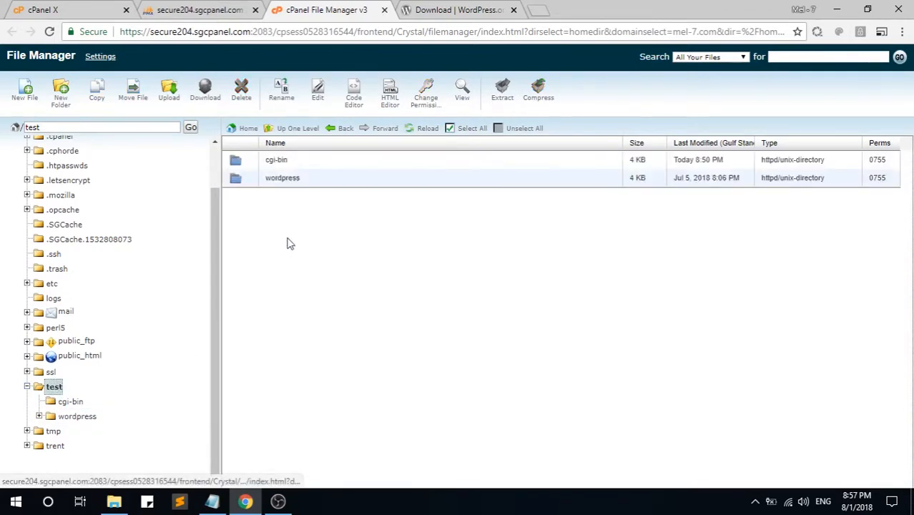
pyautogui.click(85, 417)
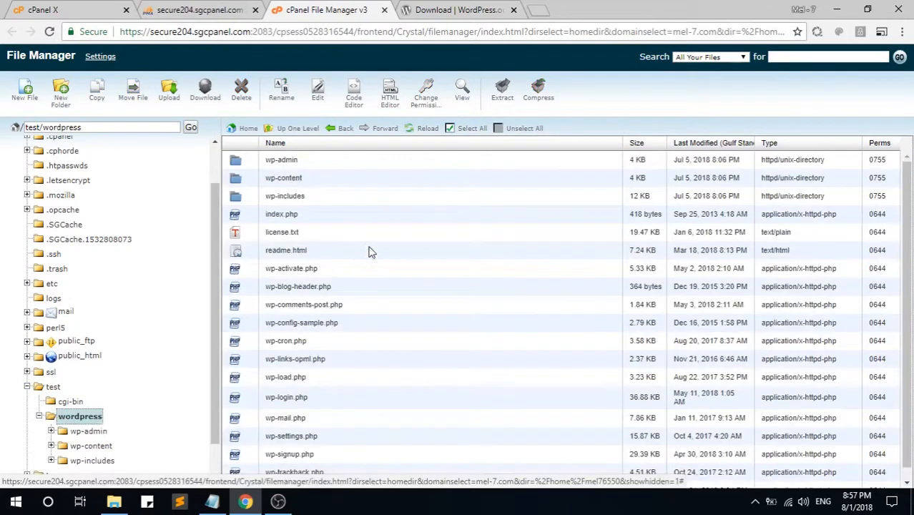
pyautogui.click(357, 250)
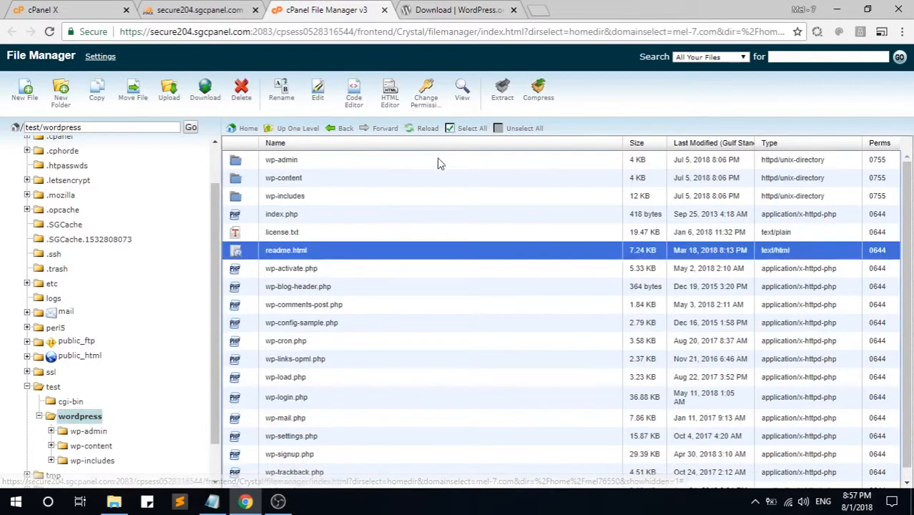
pyautogui.click(480, 128)
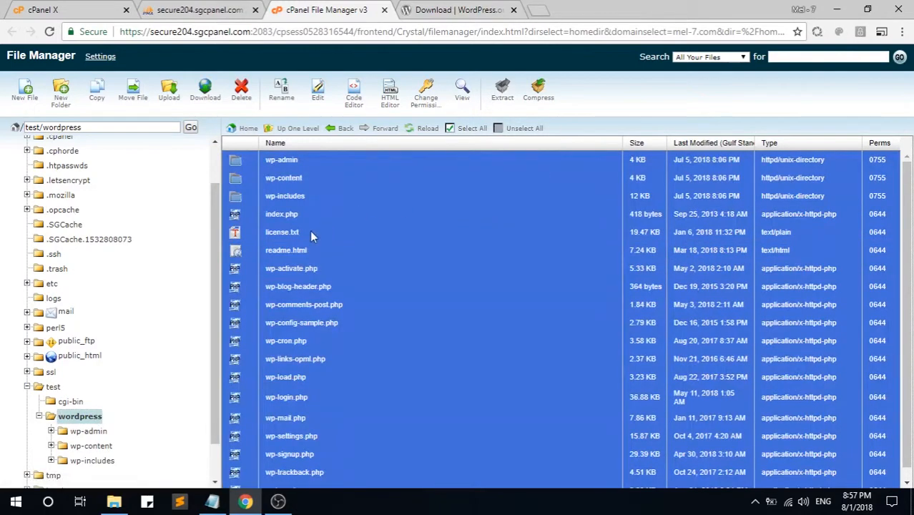
# Step: Move the selected WordPress files up into /test/
pyautogui.rightClick(335, 227)
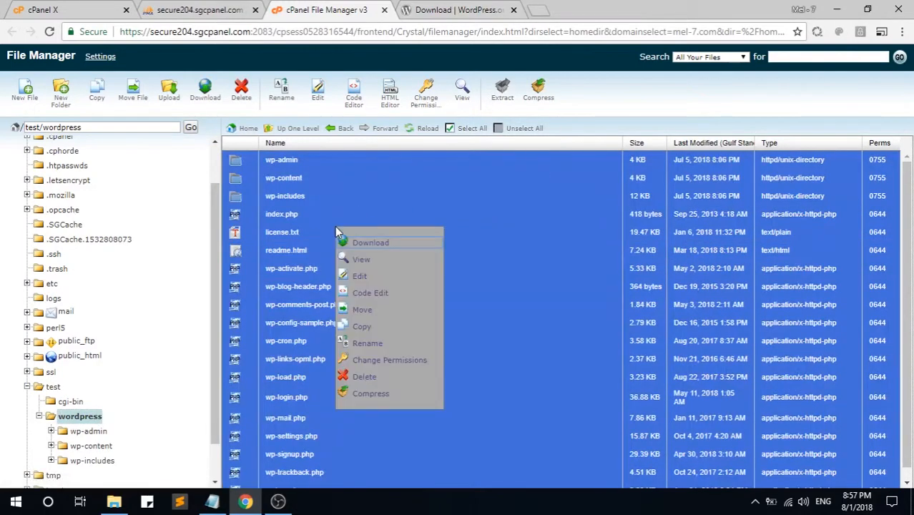
pyautogui.click(370, 309)
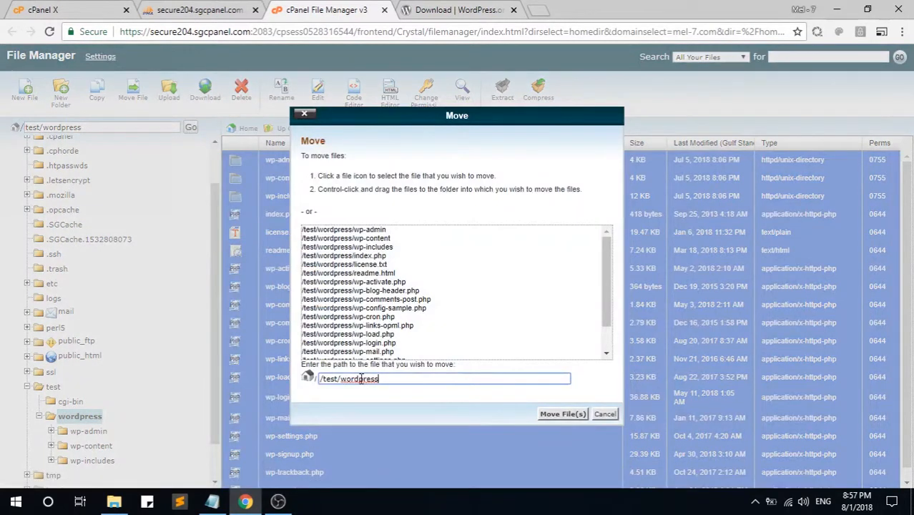
pyautogui.doubleClick(355, 381)
pyautogui.press('BackSpace')
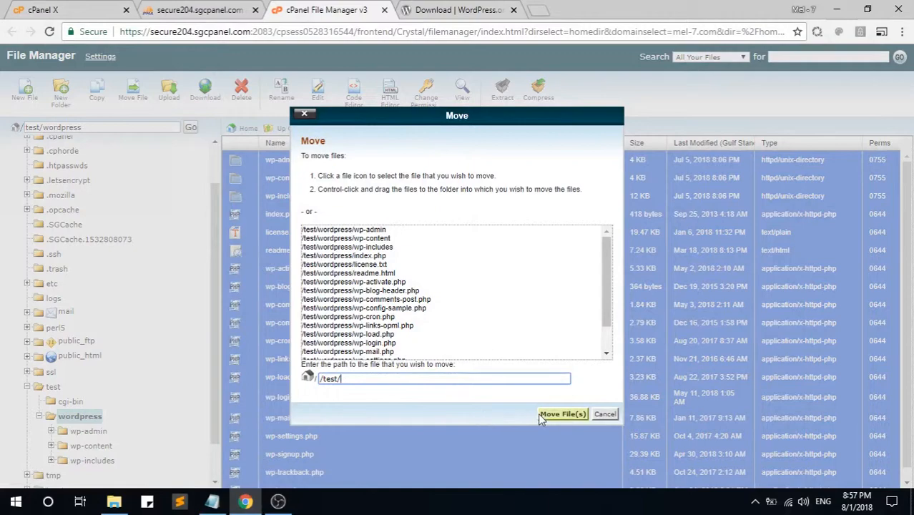
pyautogui.click(563, 414)
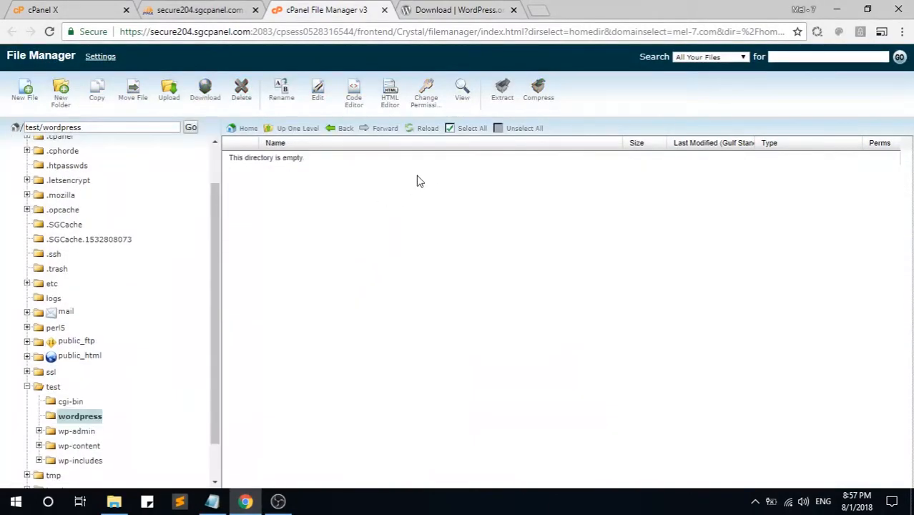
# Step: Go back up to /test and delete the empty wordpress folder
pyautogui.click(299, 129)
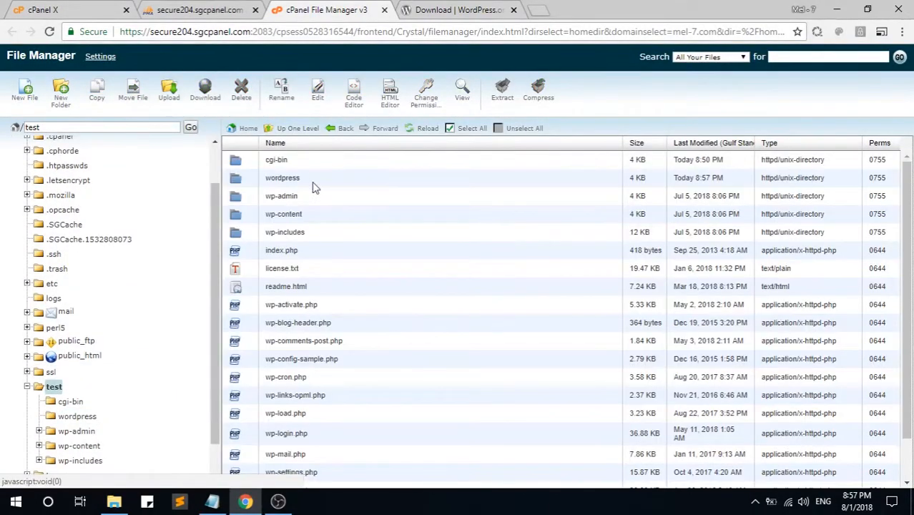
pyautogui.click(297, 178)
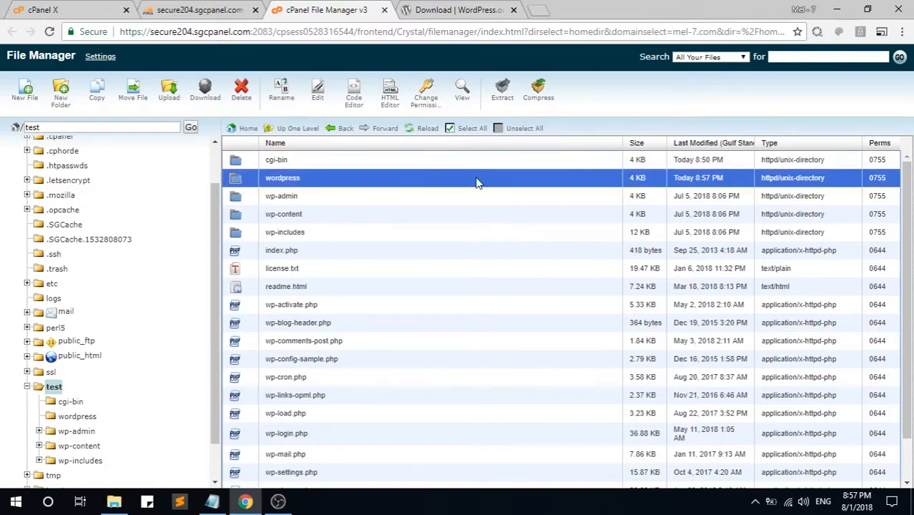
pyautogui.scroll(-2, 306, 336)
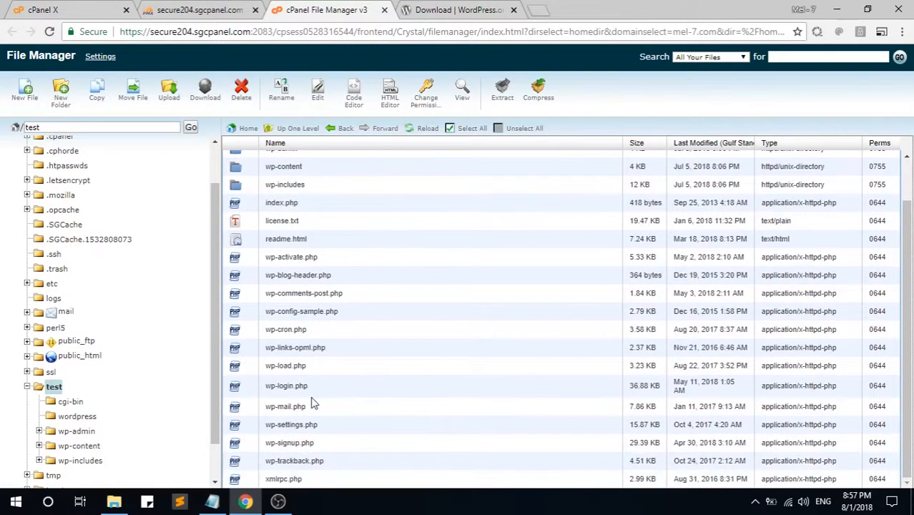
pyautogui.scroll(2, 315, 394)
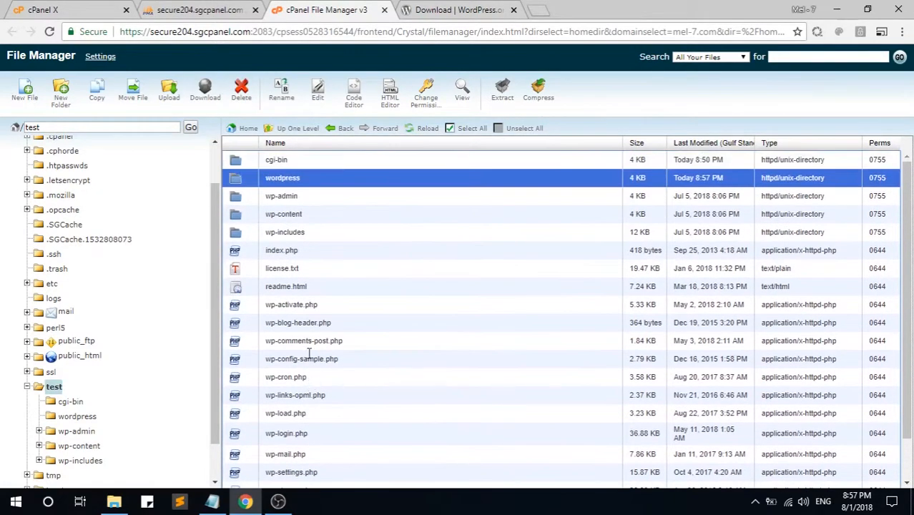
pyautogui.rightClick(340, 182)
pyautogui.click(375, 262)
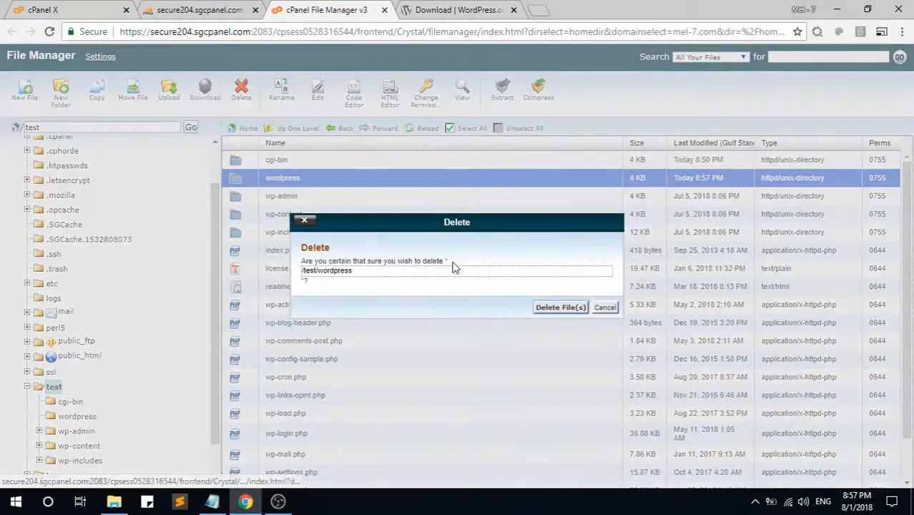
pyautogui.click(548, 309)
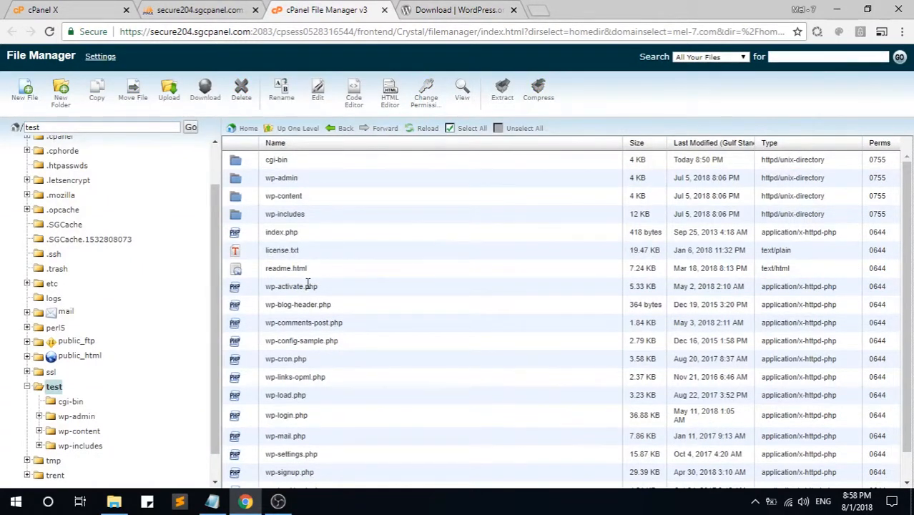
# Step: Load test.mel-7.com in the download tab, fixing the mistyped mel-5 domain
pyautogui.click(480, 7)
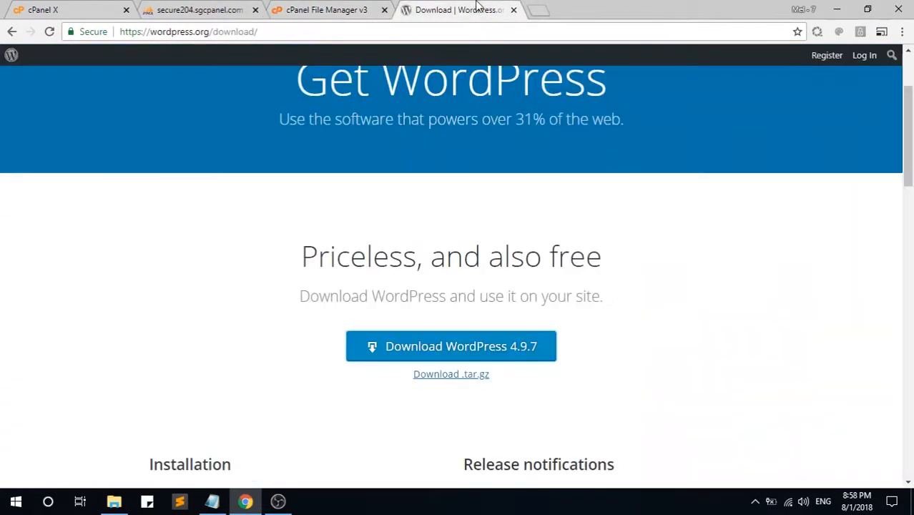
pyautogui.click(331, 32)
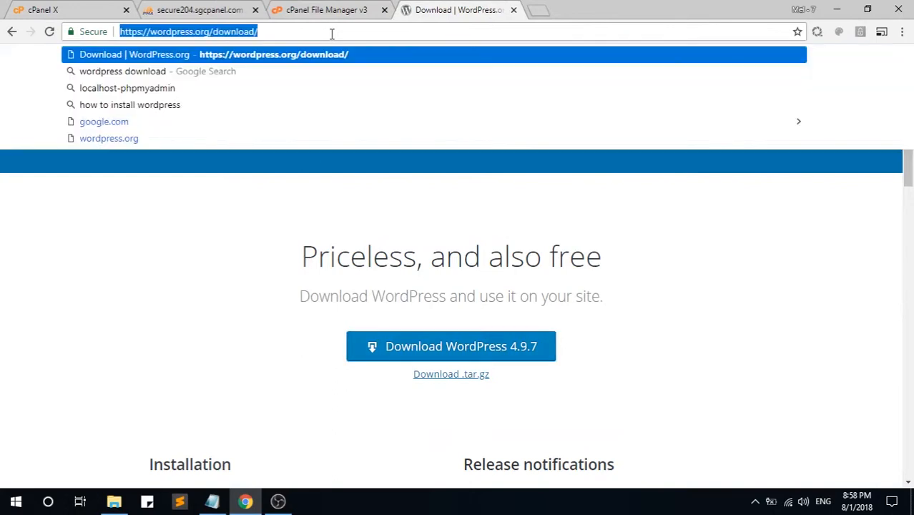
pyautogui.write('test')
pyautogui.press('BackSpace')
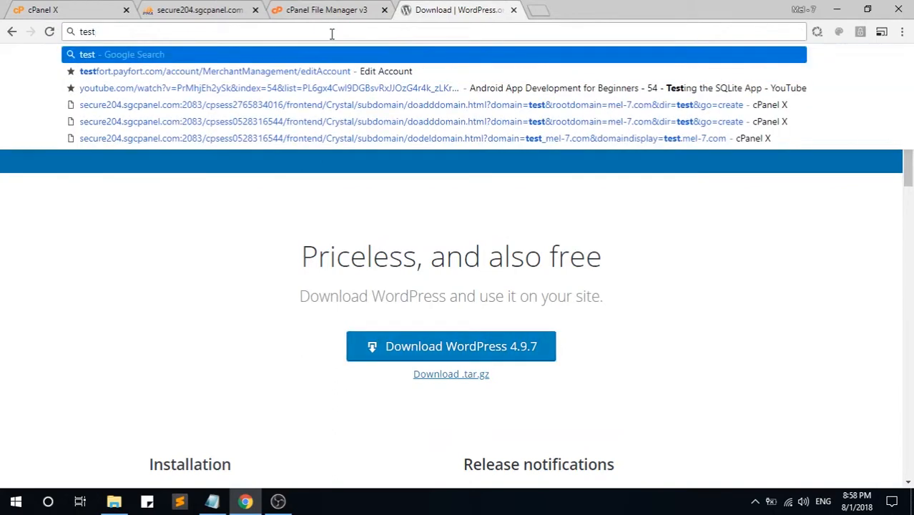
pyautogui.write('.mel')
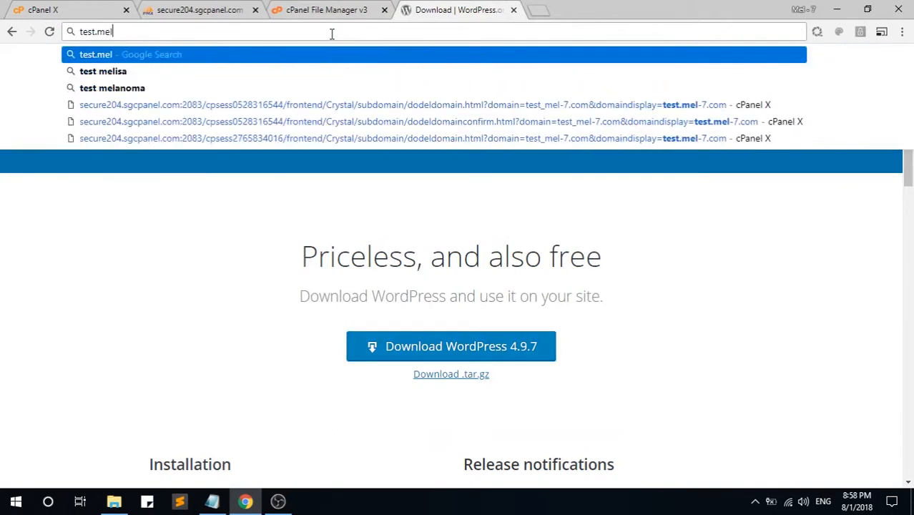
pyautogui.write('-')
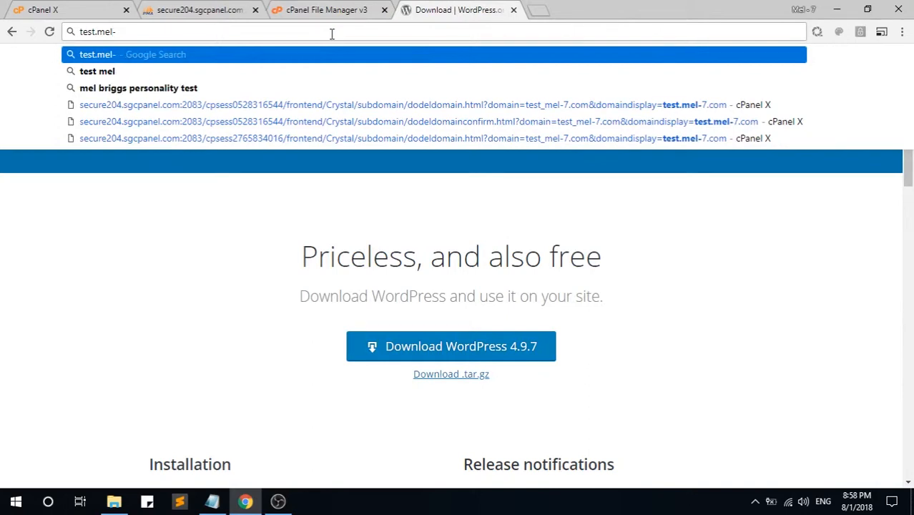
pyautogui.write('5.com')
pyautogui.press('BackSpace')
pyautogui.press('BackSpace')
pyautogui.press('BackSpace')
pyautogui.press('BackSpace')
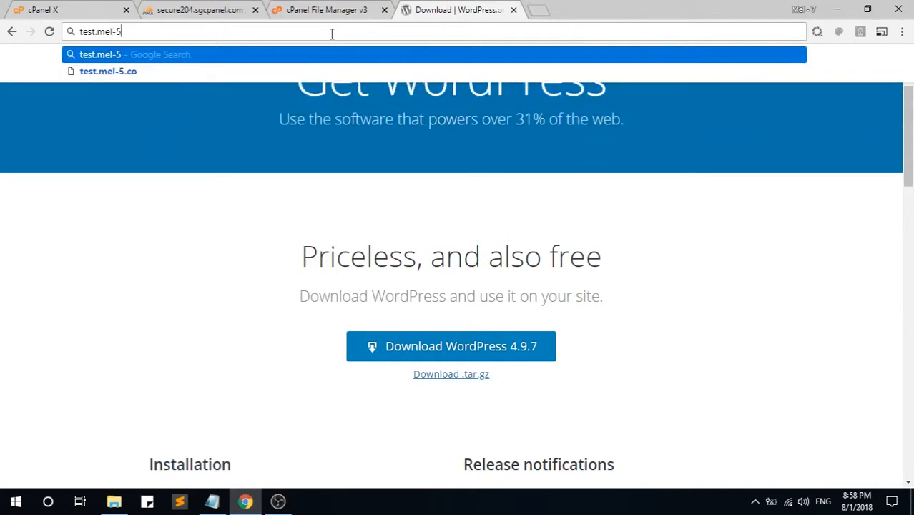
pyautogui.press('BackSpace')
pyautogui.press('BackSpace')
pyautogui.write('-7.co')
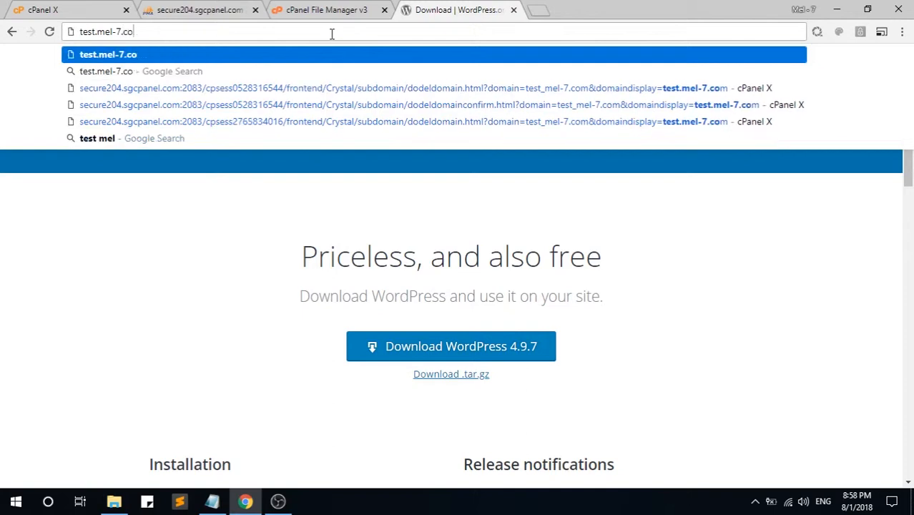
pyautogui.write('m')
pyautogui.press('Return')
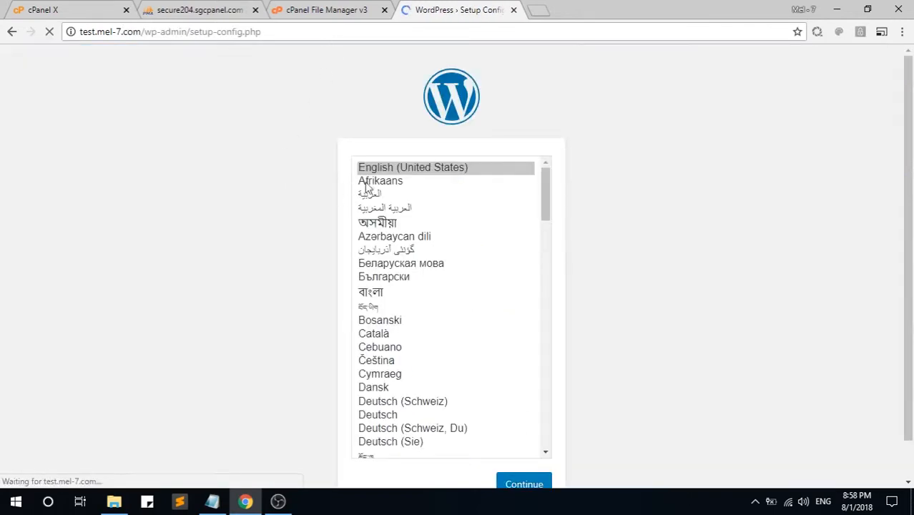
# Step: Continue setup in English (United States) and begin the database connection form
pyautogui.scroll(-1, 592, 205)
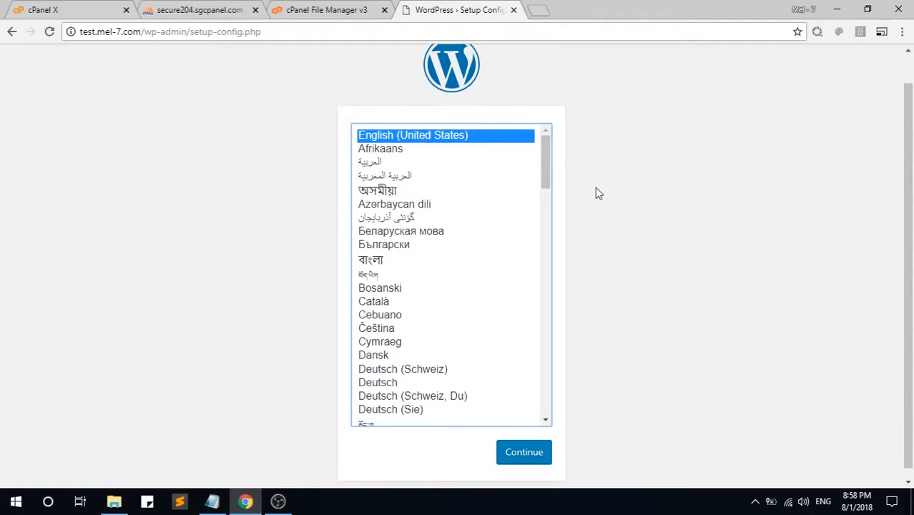
pyautogui.click(515, 444)
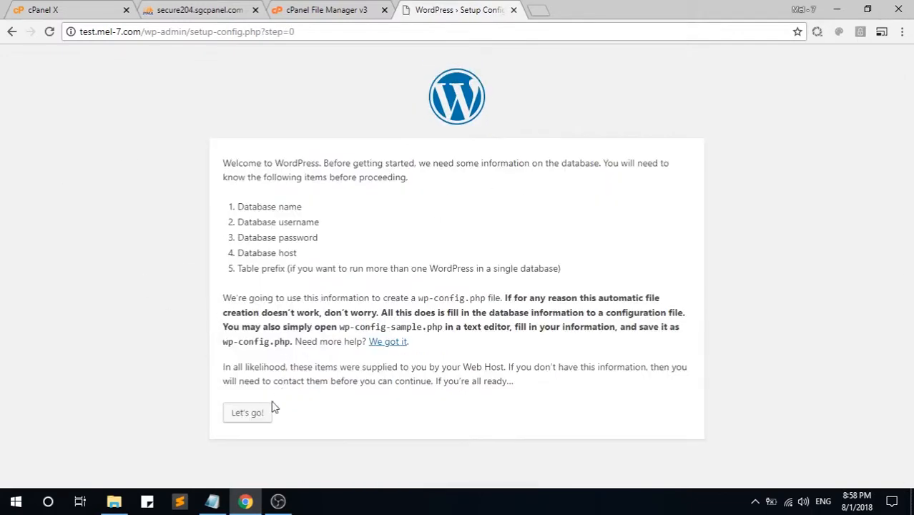
pyautogui.click(248, 415)
# Step: Fill Database Name with the database name copied from the credentials notes
pyautogui.click(392, 200)
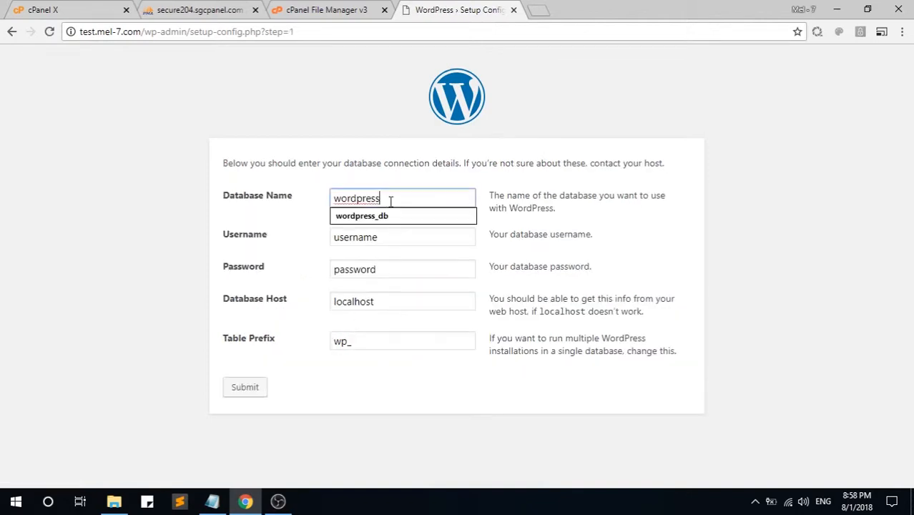
pyautogui.click(212, 502)
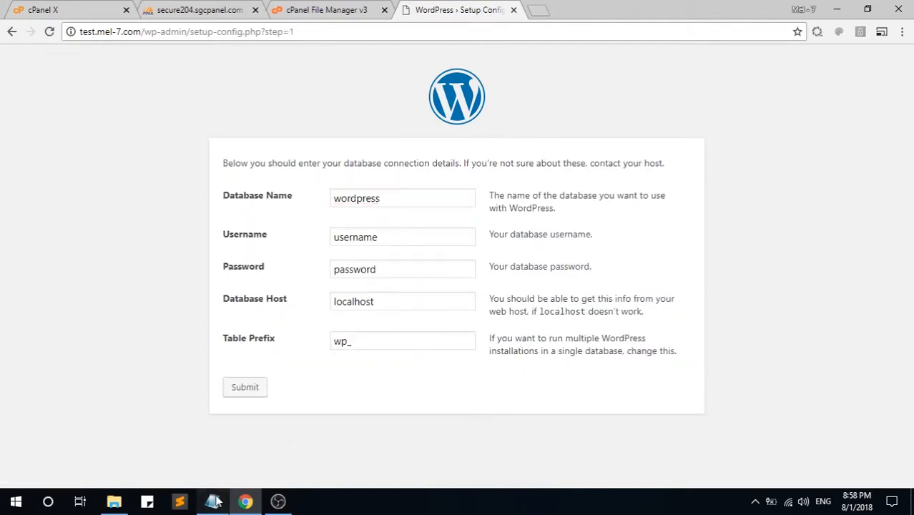
pyautogui.doubleClick(470, 88)
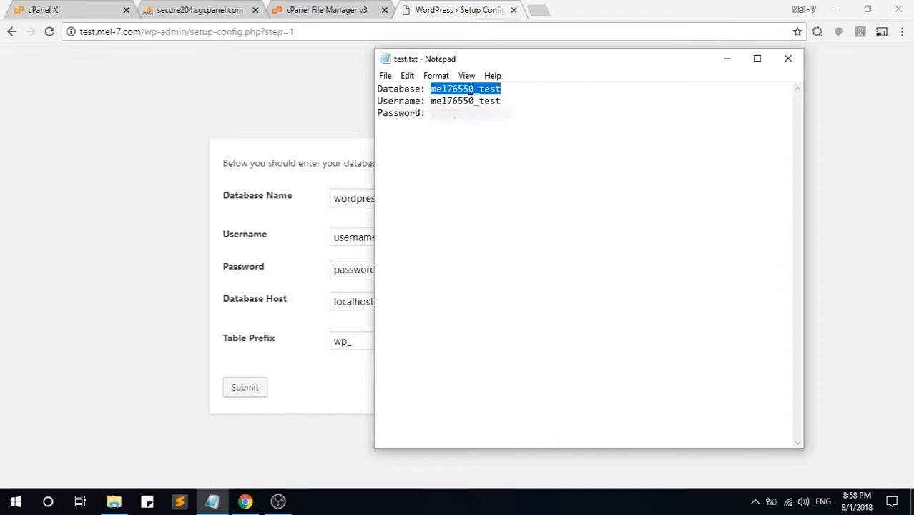
pyautogui.rightClick(470, 89)
pyautogui.click(501, 131)
pyautogui.click(350, 198)
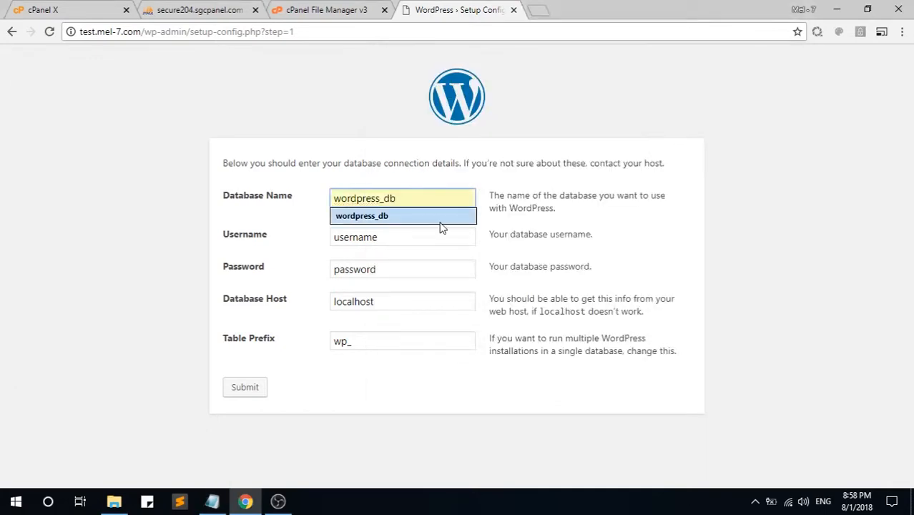
pyautogui.hotkey('ctrl', 'v')
pyautogui.hotkey('ctrl', 'a')
pyautogui.hotkey('ctrl', 'v')
pyautogui.click(148, 240)
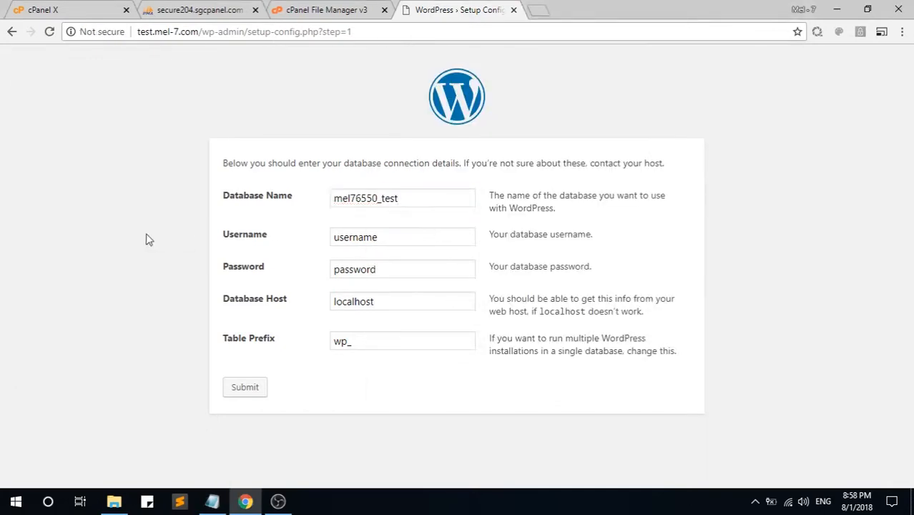
# Step: Fill Username with the database username copied from the credentials notes
pyautogui.click(212, 502)
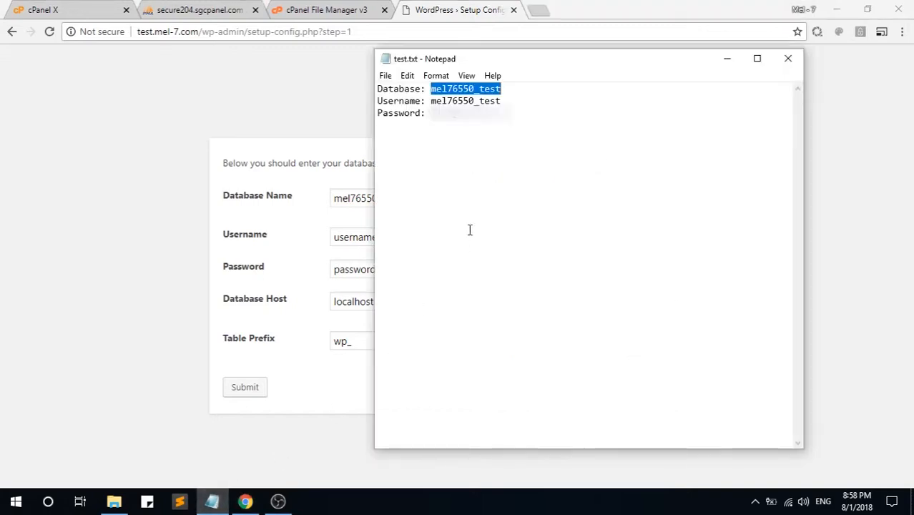
pyautogui.click(477, 100)
pyautogui.moveTo(477, 100); pyautogui.dragTo(490, 133)
pyautogui.click(517, 112)
pyautogui.doubleClick(480, 100)
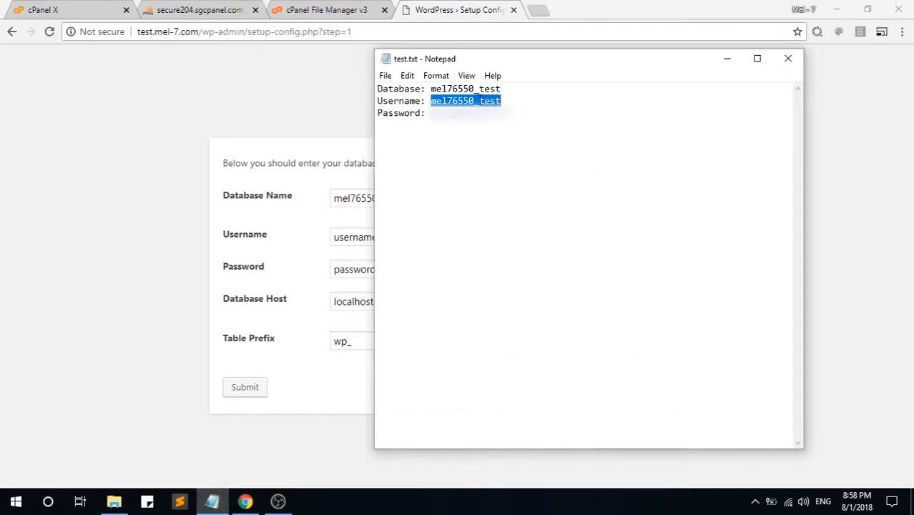
pyautogui.rightClick(479, 102)
pyautogui.click(523, 143)
pyautogui.click(304, 229)
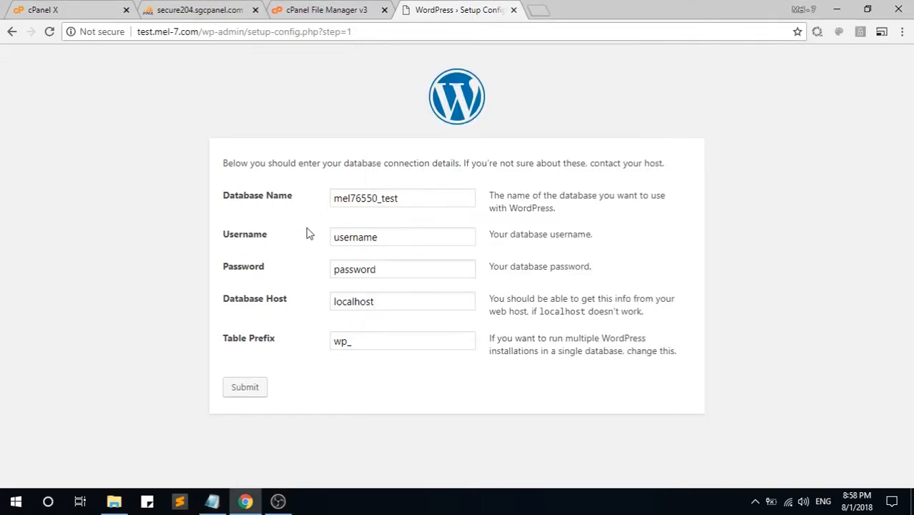
pyautogui.click(406, 238)
pyautogui.doubleClick(406, 238)
pyautogui.hotkey('ctrl', 'v')
# Step: Paste the database password from the notes and submit the connection details
pyautogui.click(388, 267)
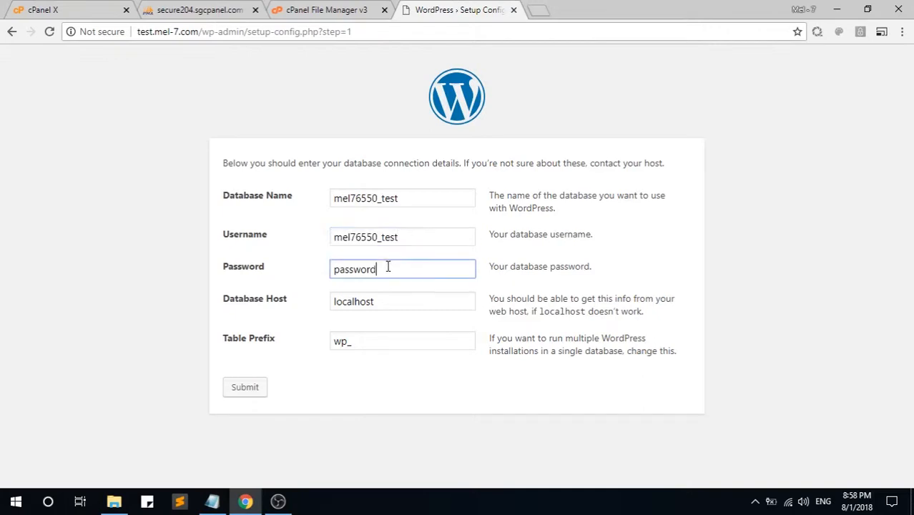
pyautogui.hotkey('alt', 'Tab')
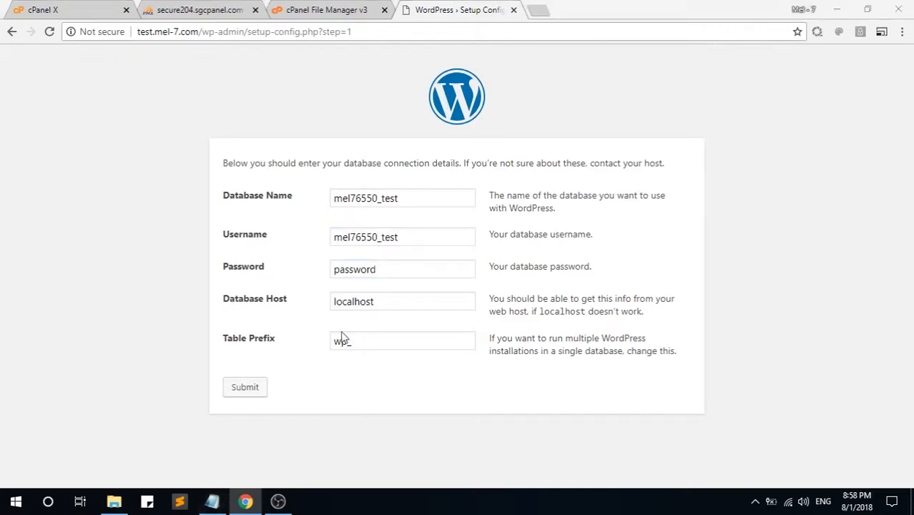
pyautogui.moveTo(498, 113); pyautogui.dragTo(430, 113)
pyautogui.rightClick(475, 114)
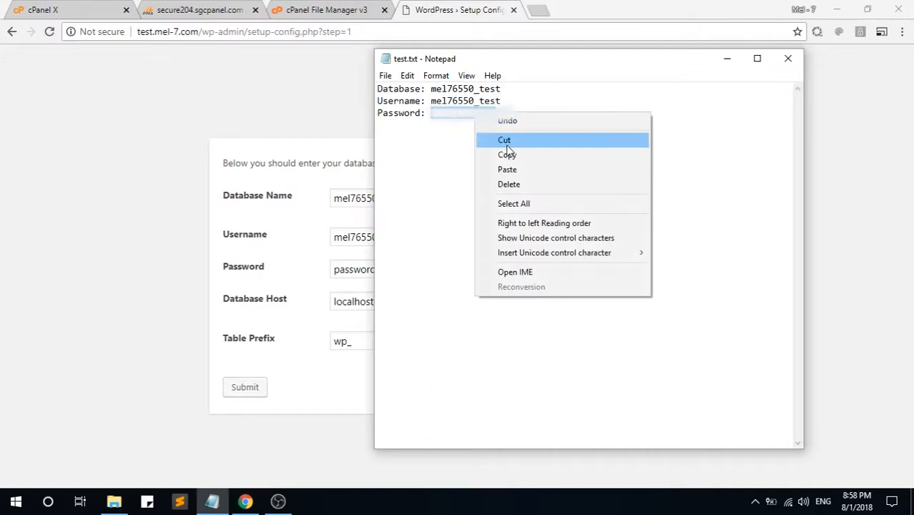
pyautogui.click(509, 155)
pyautogui.click(304, 298)
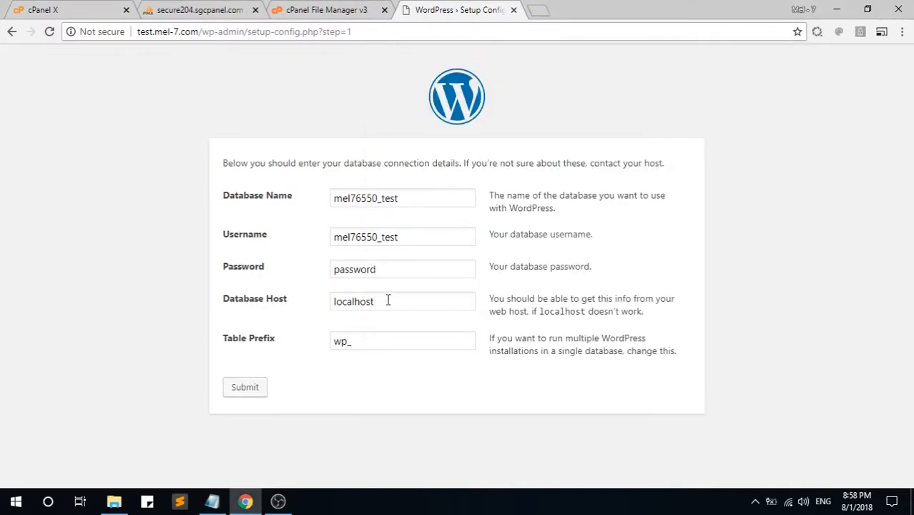
pyautogui.click(382, 269)
pyautogui.hotkey('ctrl', 'a')
pyautogui.hotkey('ctrl', 'v')
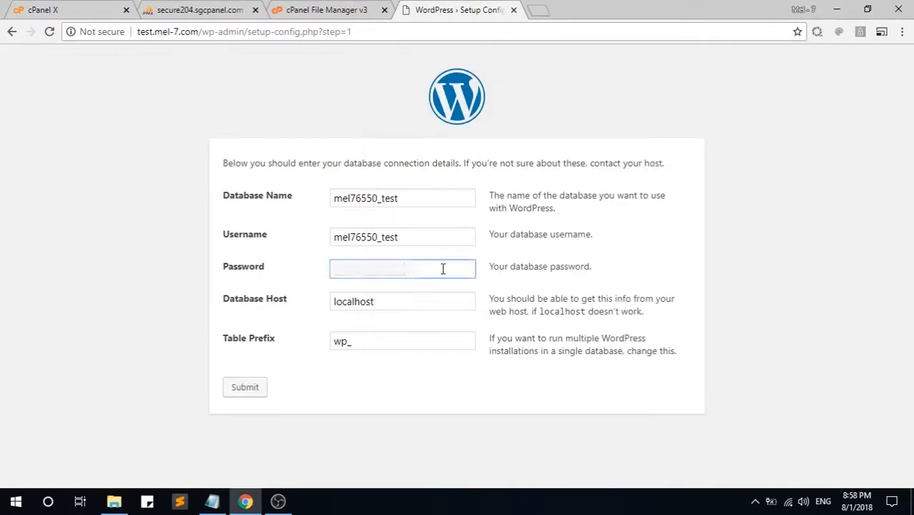
pyautogui.click(412, 302)
pyautogui.click(374, 346)
pyautogui.click(336, 389)
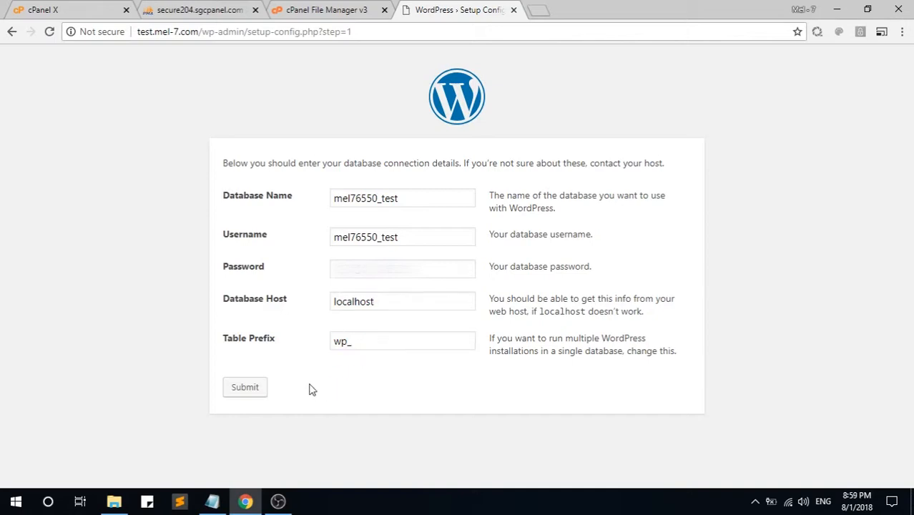
pyautogui.click(242, 393)
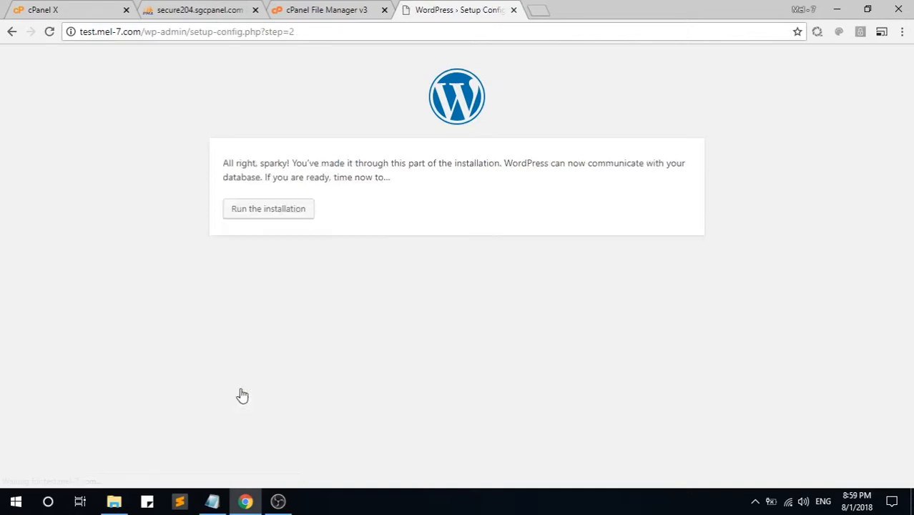
# Step: Run the installation and enter site title 'test website' with a confirmed weak admin password
pyautogui.click(263, 220)
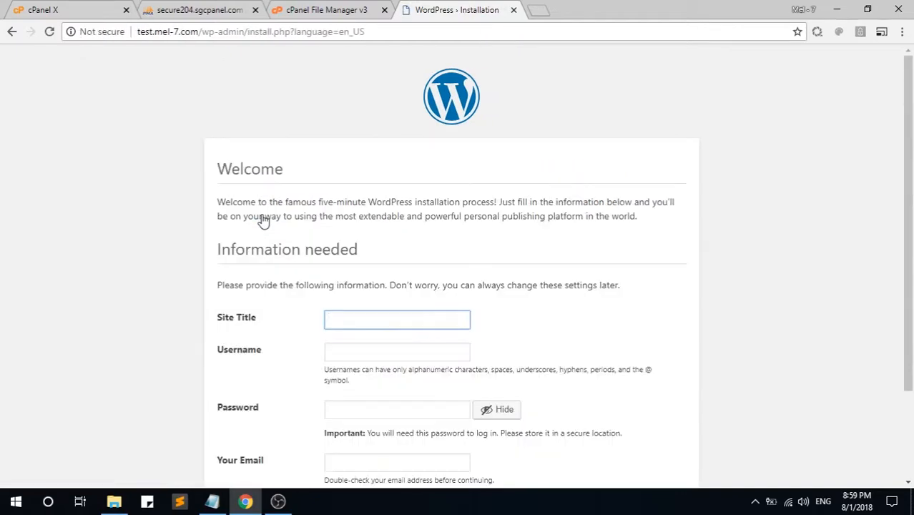
pyautogui.scroll(-2, 368, 201)
pyautogui.click(372, 205)
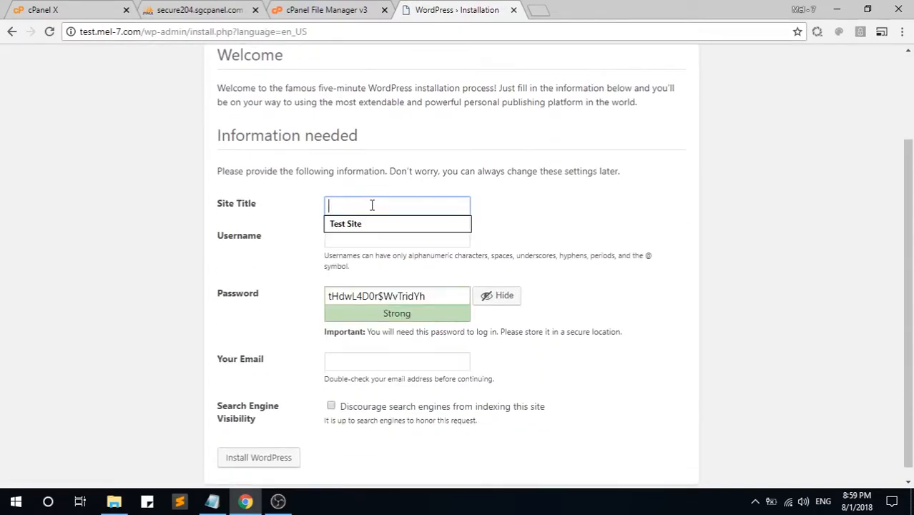
pyautogui.click(218, 206)
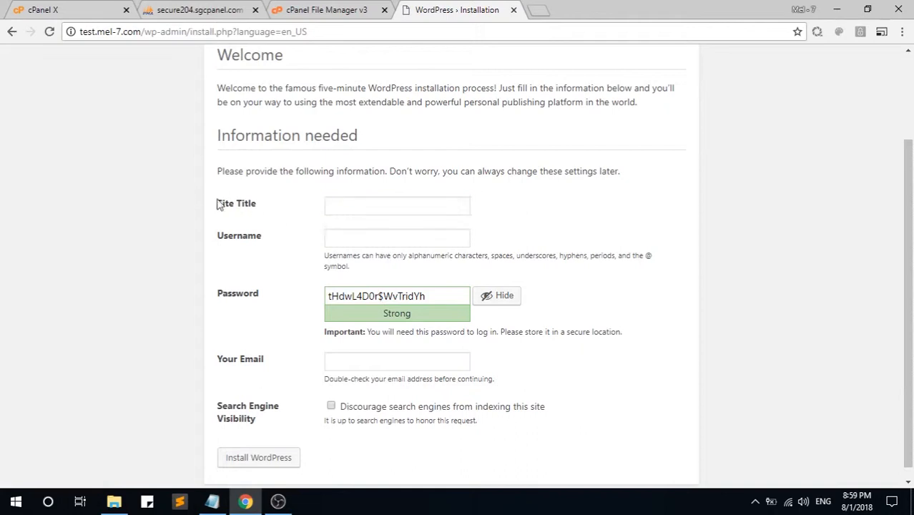
pyautogui.click(353, 205)
pyautogui.write('test')
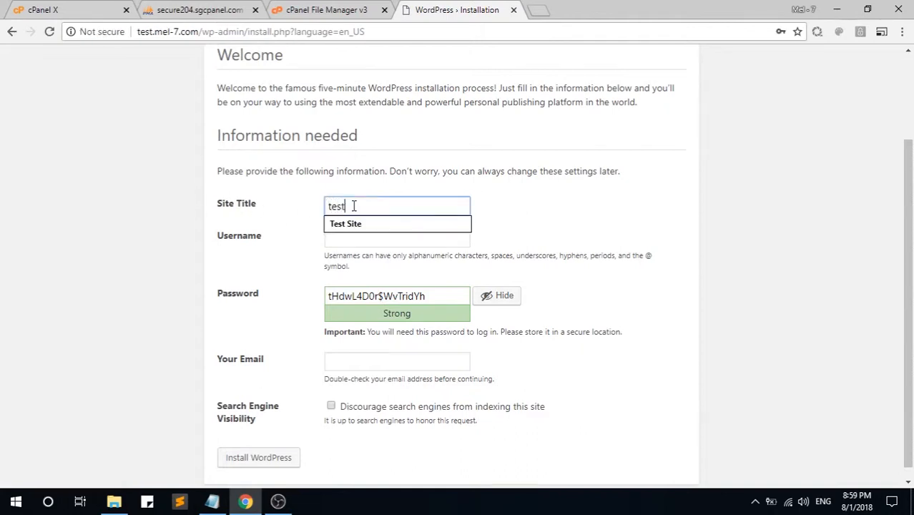
pyautogui.write(' website')
pyautogui.press('Tab')
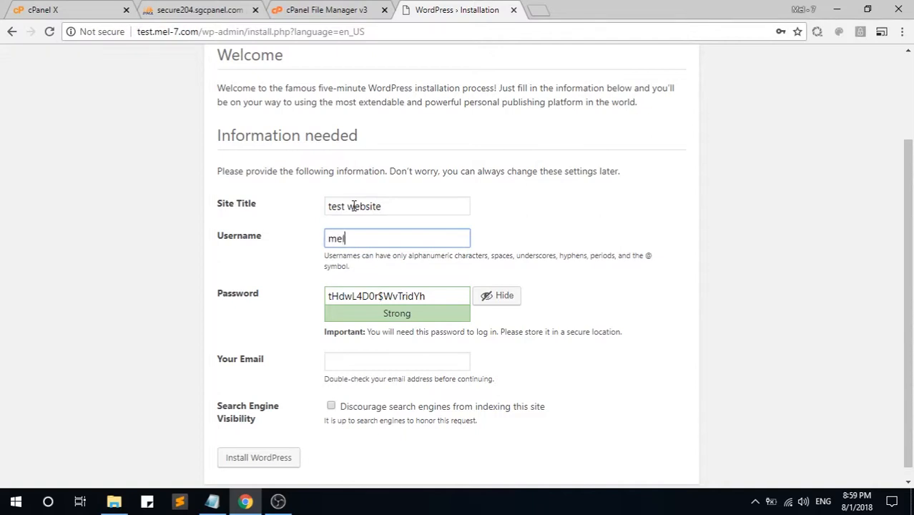
pyautogui.press('Tab')
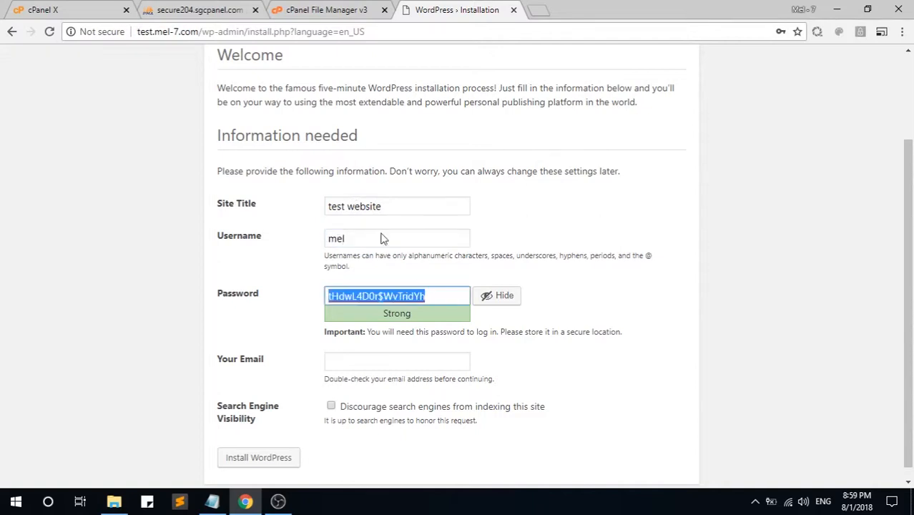
pyautogui.click(514, 299)
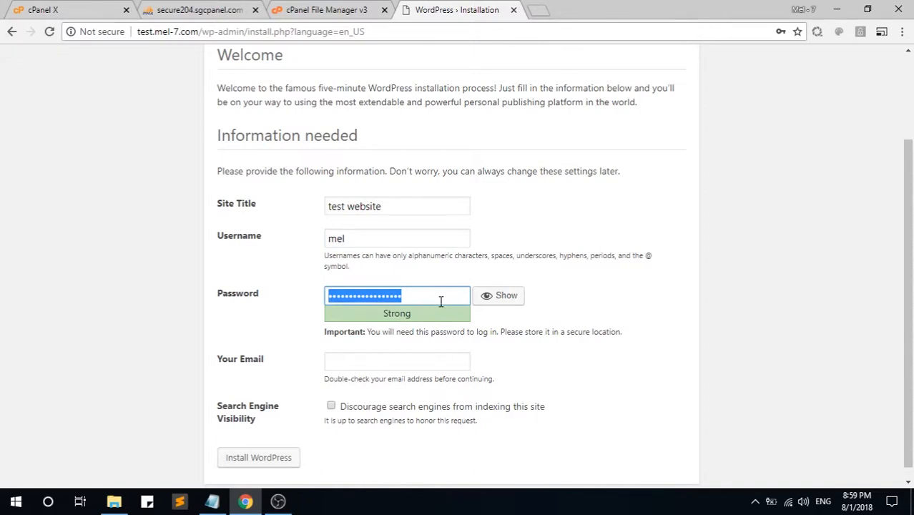
pyautogui.write('123')
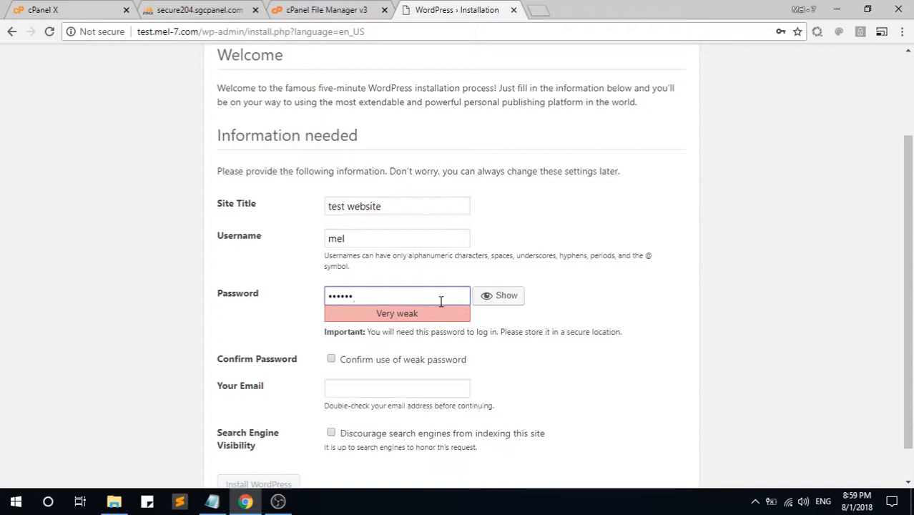
pyautogui.click(331, 360)
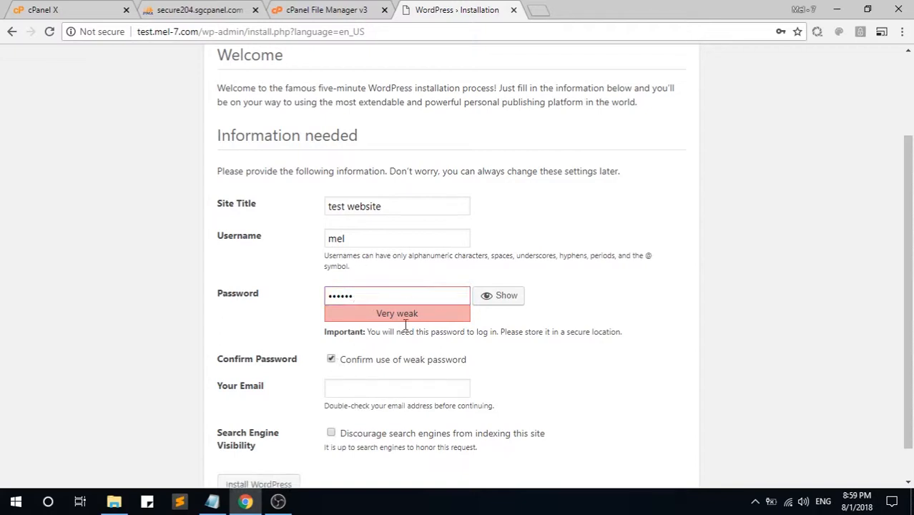
# Step: Fill in the admin e-mail from autofill and discourage search engines from indexing
pyautogui.scroll(-1, 394, 383)
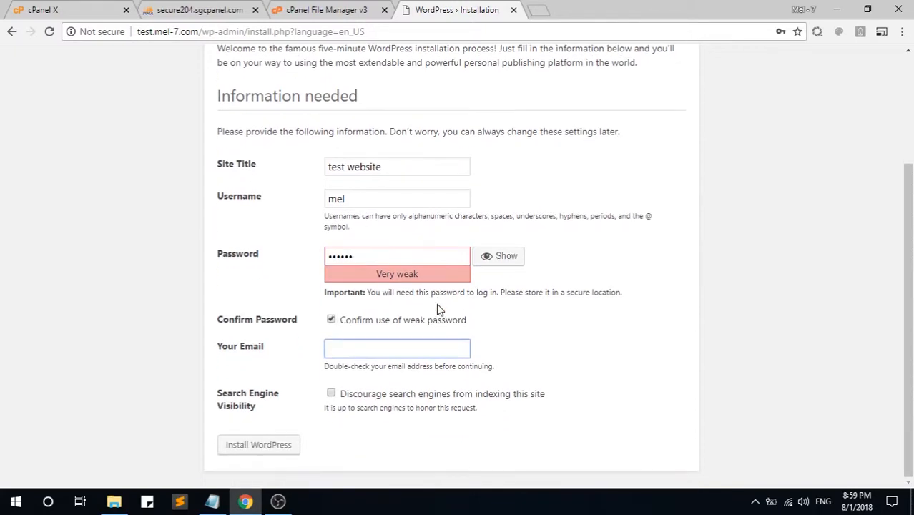
pyautogui.click(376, 350)
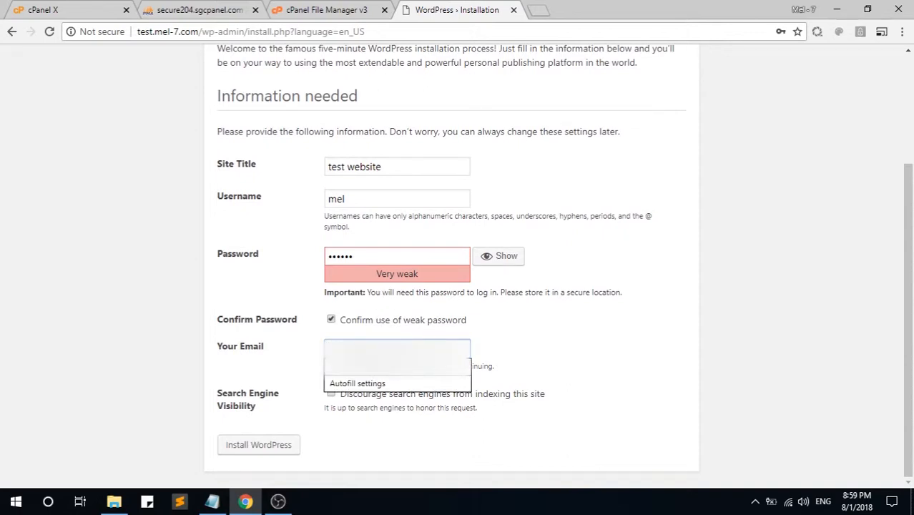
pyautogui.write('m')
pyautogui.press('Down')
pyautogui.press('Return')
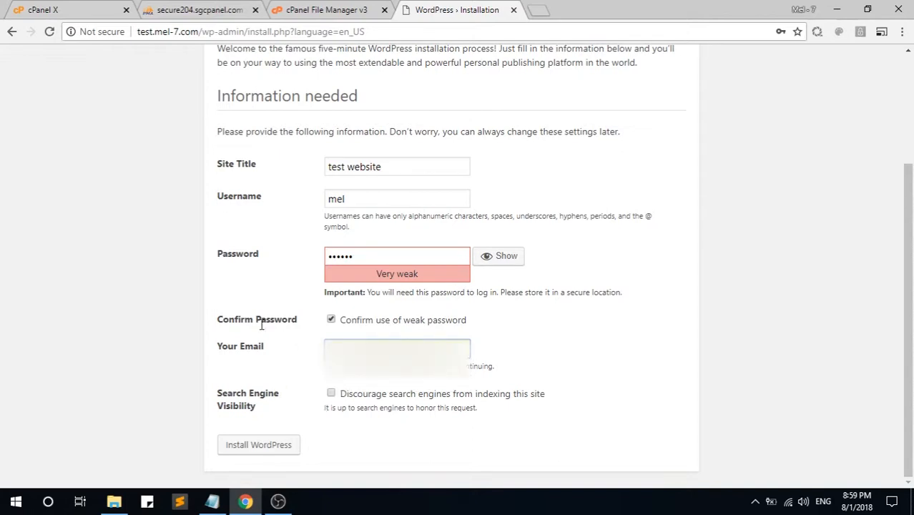
pyautogui.click(332, 395)
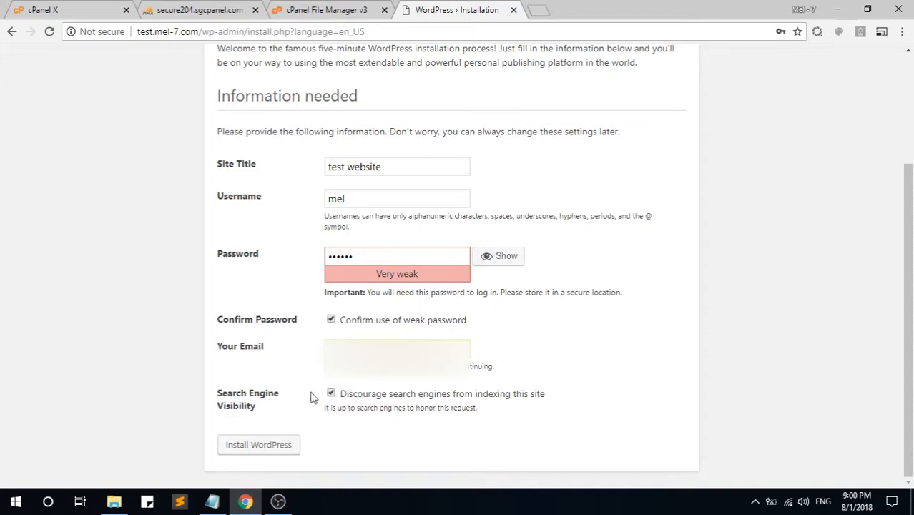
# Step: Install WordPress, decline Chrome's save-password prompt, and go to the login page
pyautogui.click(257, 446)
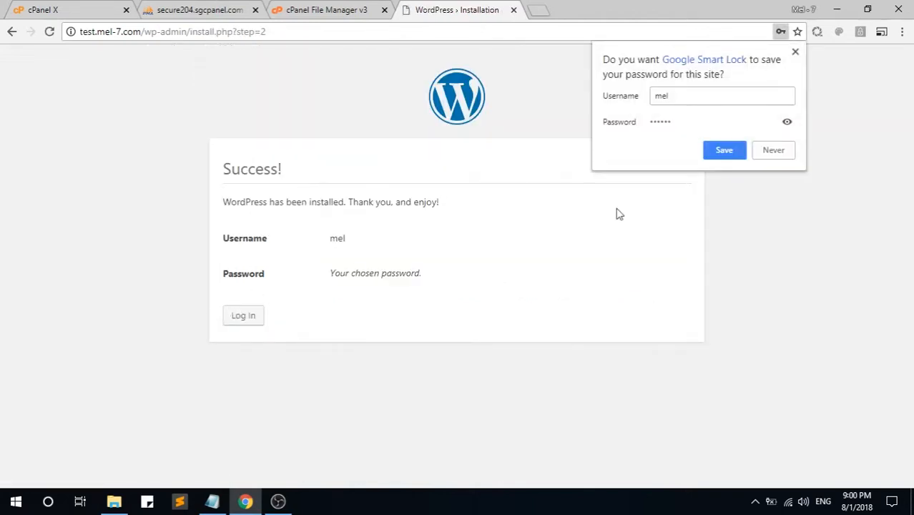
pyautogui.click(774, 151)
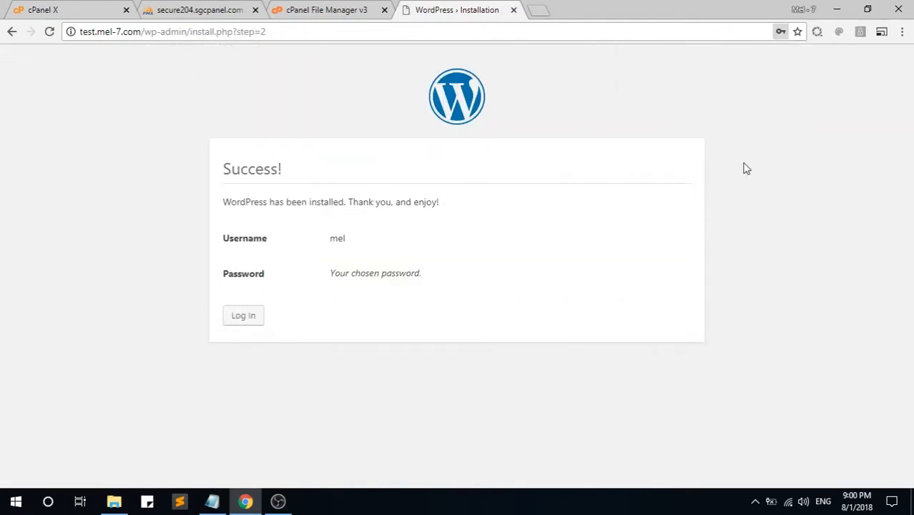
pyautogui.moveTo(224, 168); pyautogui.dragTo(233, 163)
pyautogui.click(252, 164)
pyautogui.click(245, 320)
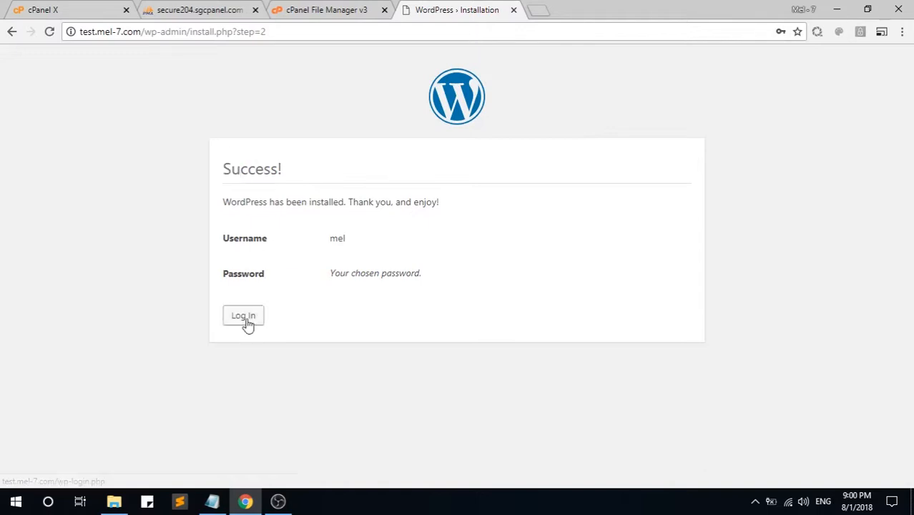
# Step: Log in as the administrator, view the front page, and return to the Dashboard
pyautogui.click(462, 242)
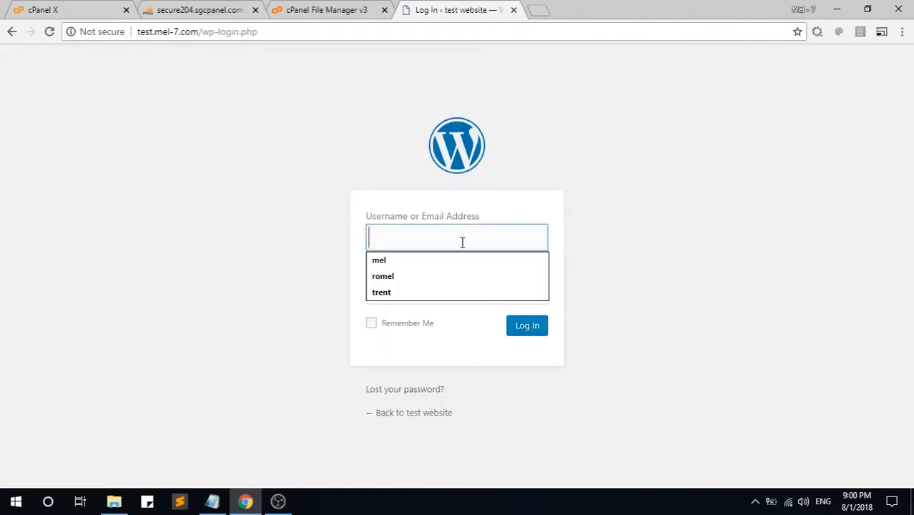
pyautogui.write('mel')
pyautogui.press('Tab')
pyautogui.write('******')
pyautogui.press('Return')
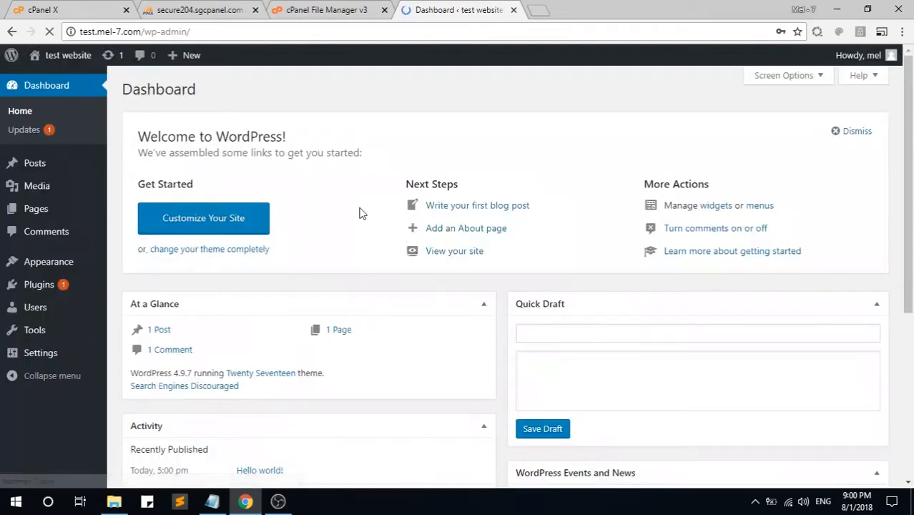
pyautogui.click(47, 84)
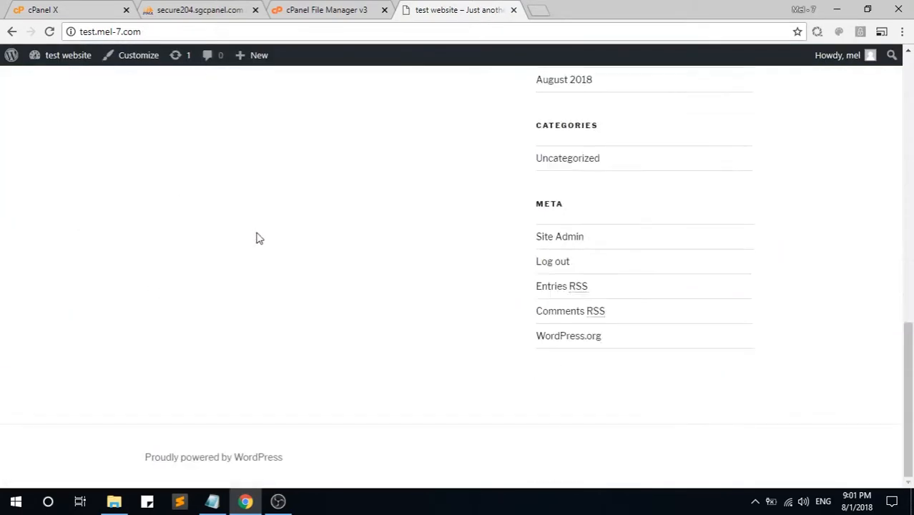
pyautogui.hotkey('alt', 'Left')
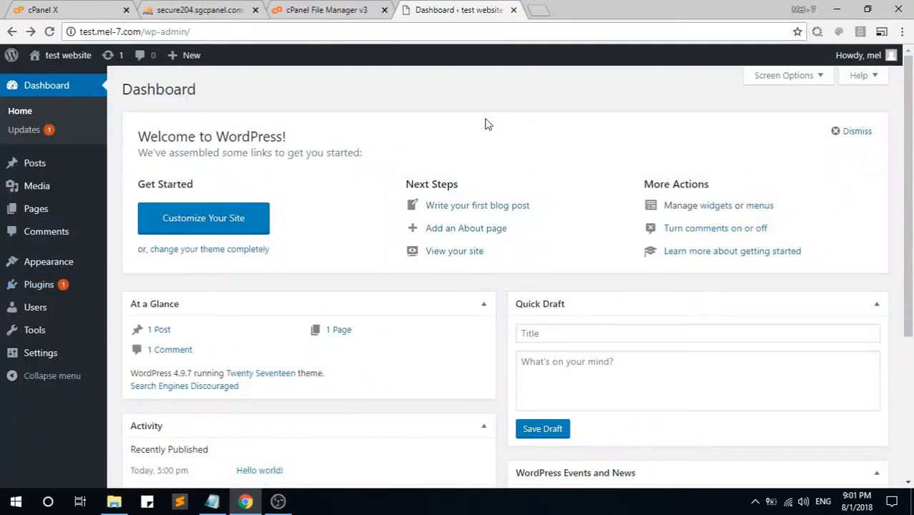
pyautogui.moveTo(54, 353)
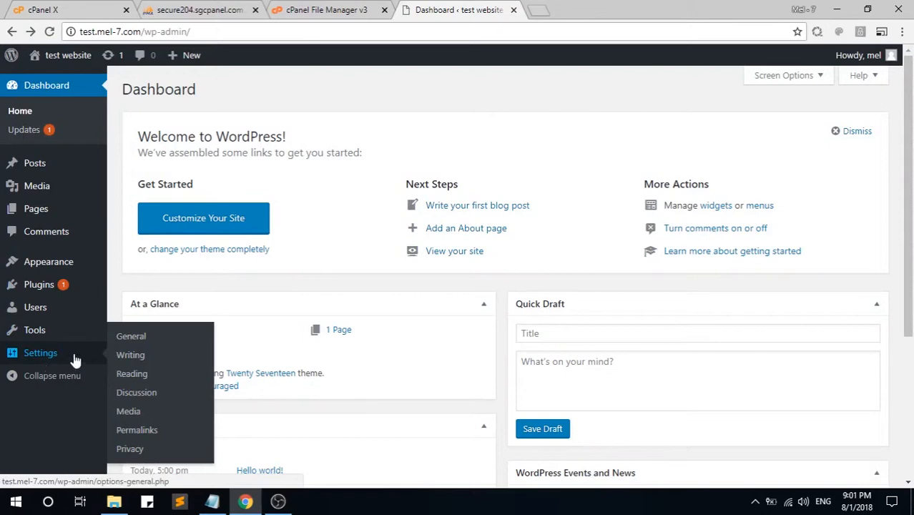
# Step: Set permalinks to Post name (/%postname%/) and save the change
pyautogui.click(144, 432)
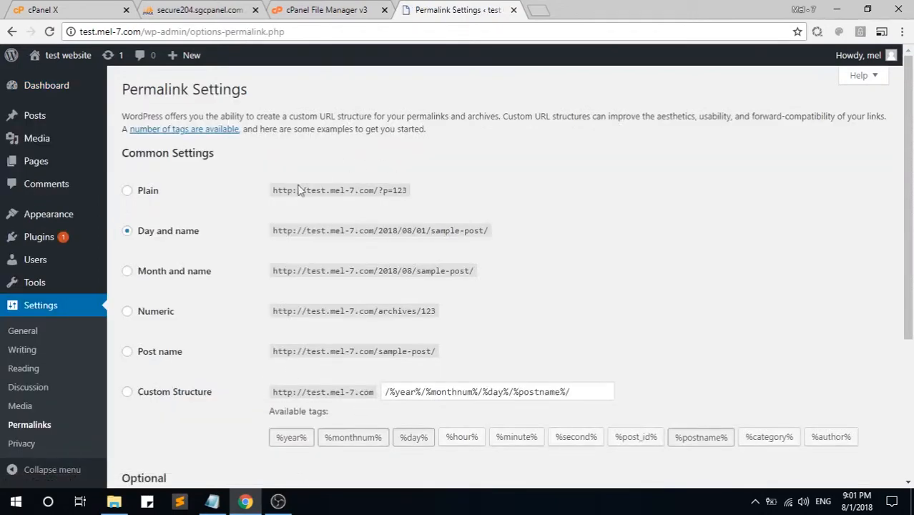
pyautogui.click(142, 354)
pyautogui.scroll(-1, 243, 379)
pyautogui.scroll(-3, 218, 304)
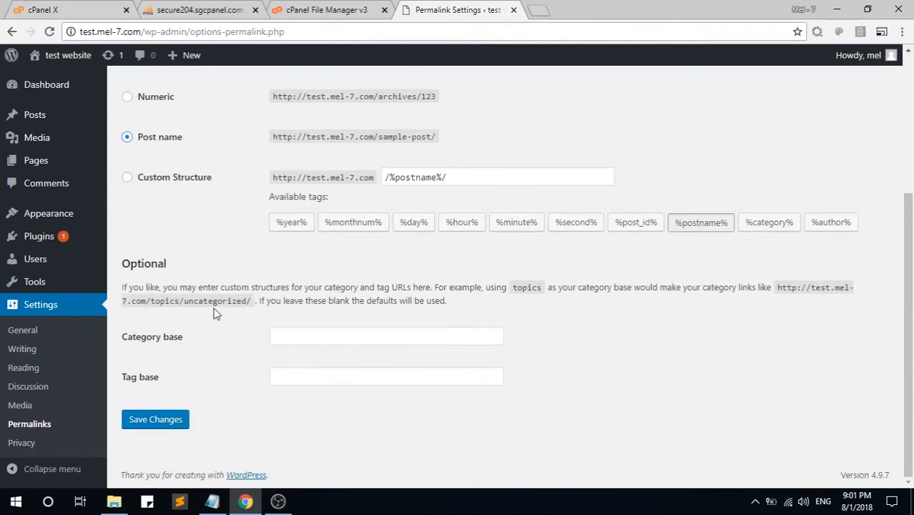
pyautogui.scroll(2, 219, 301)
pyautogui.scroll(-2, 190, 289)
pyautogui.click(158, 419)
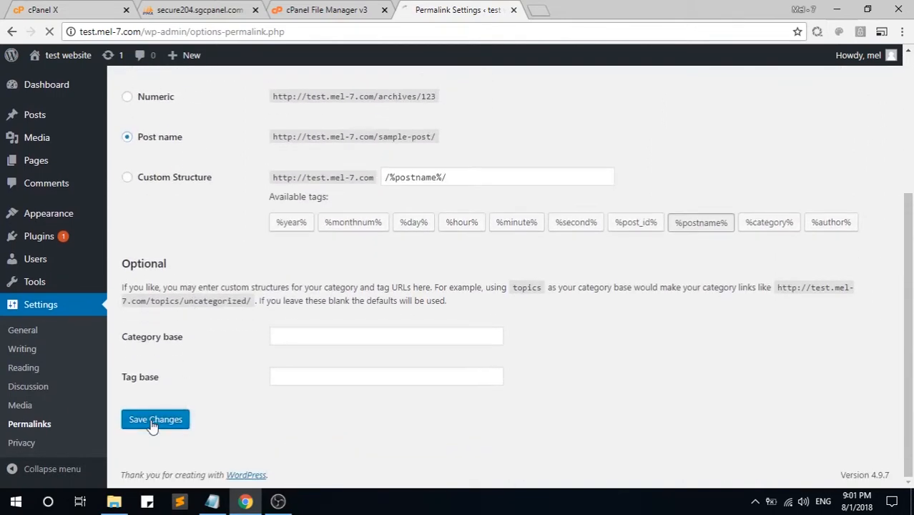